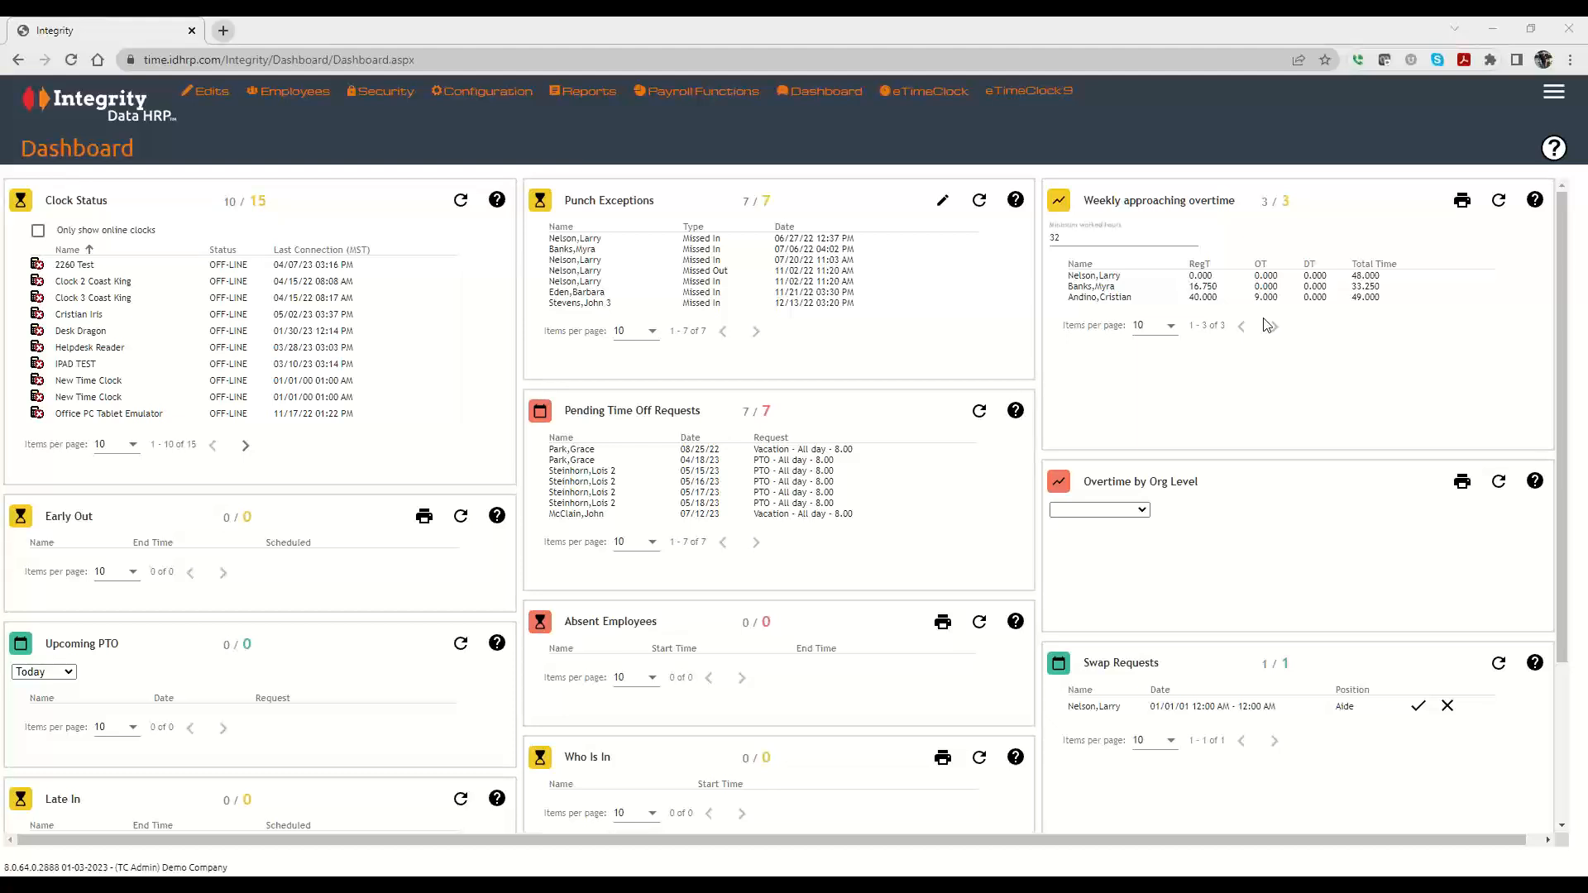
# Open the Timesheet in Time Management for the preselected employee and set the pay period to 04/16/2023 - 04/29/2023
pyautogui.moveTo(213, 91)
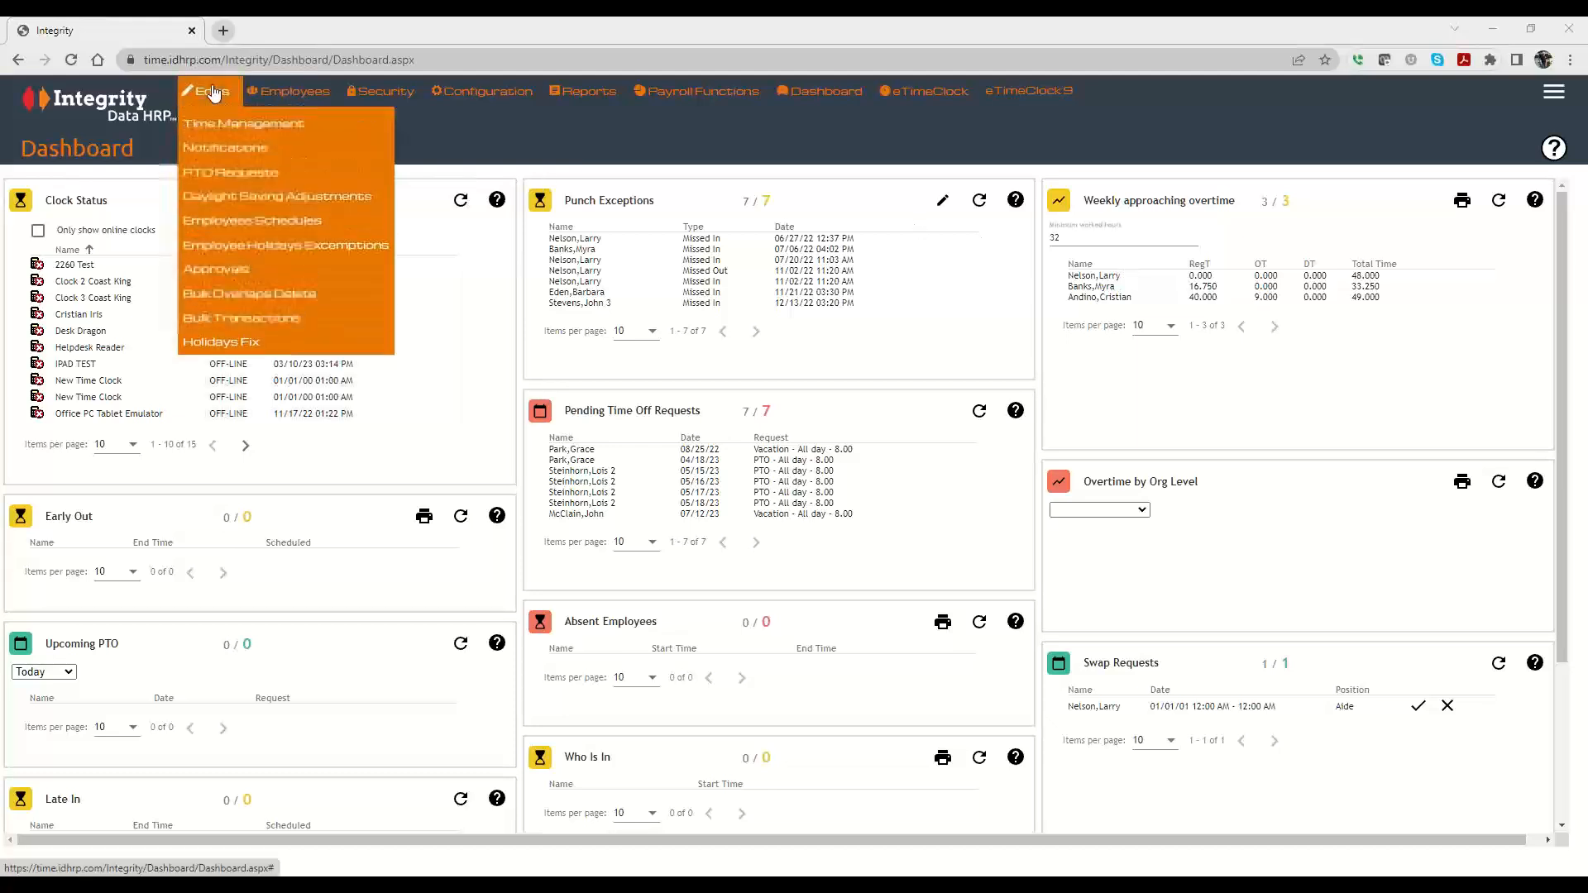
pyautogui.click(243, 127)
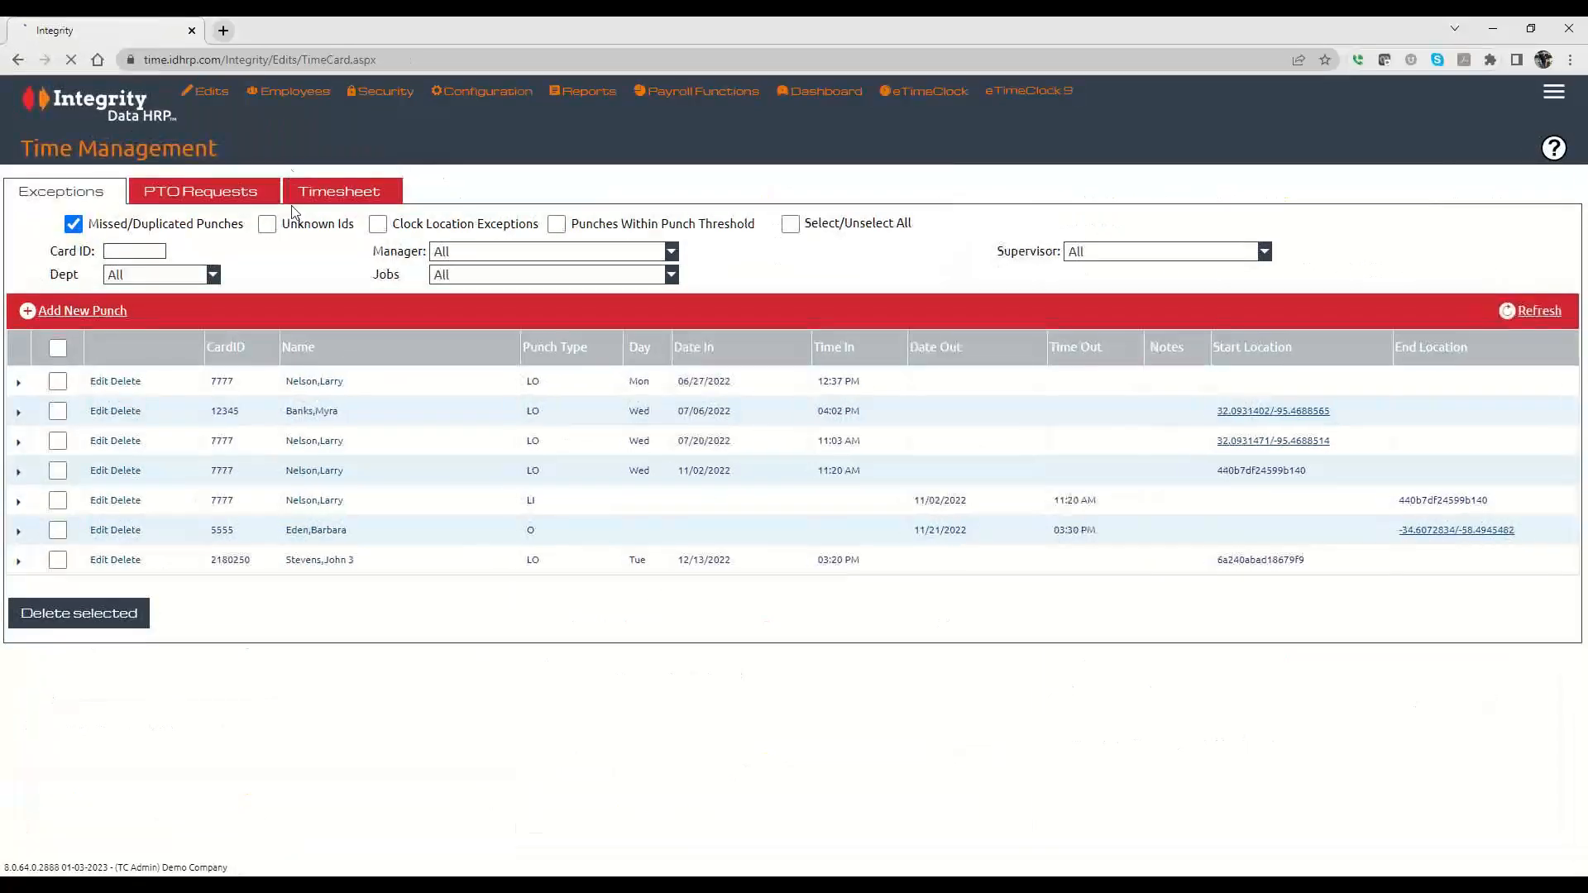
pyautogui.click(324, 204)
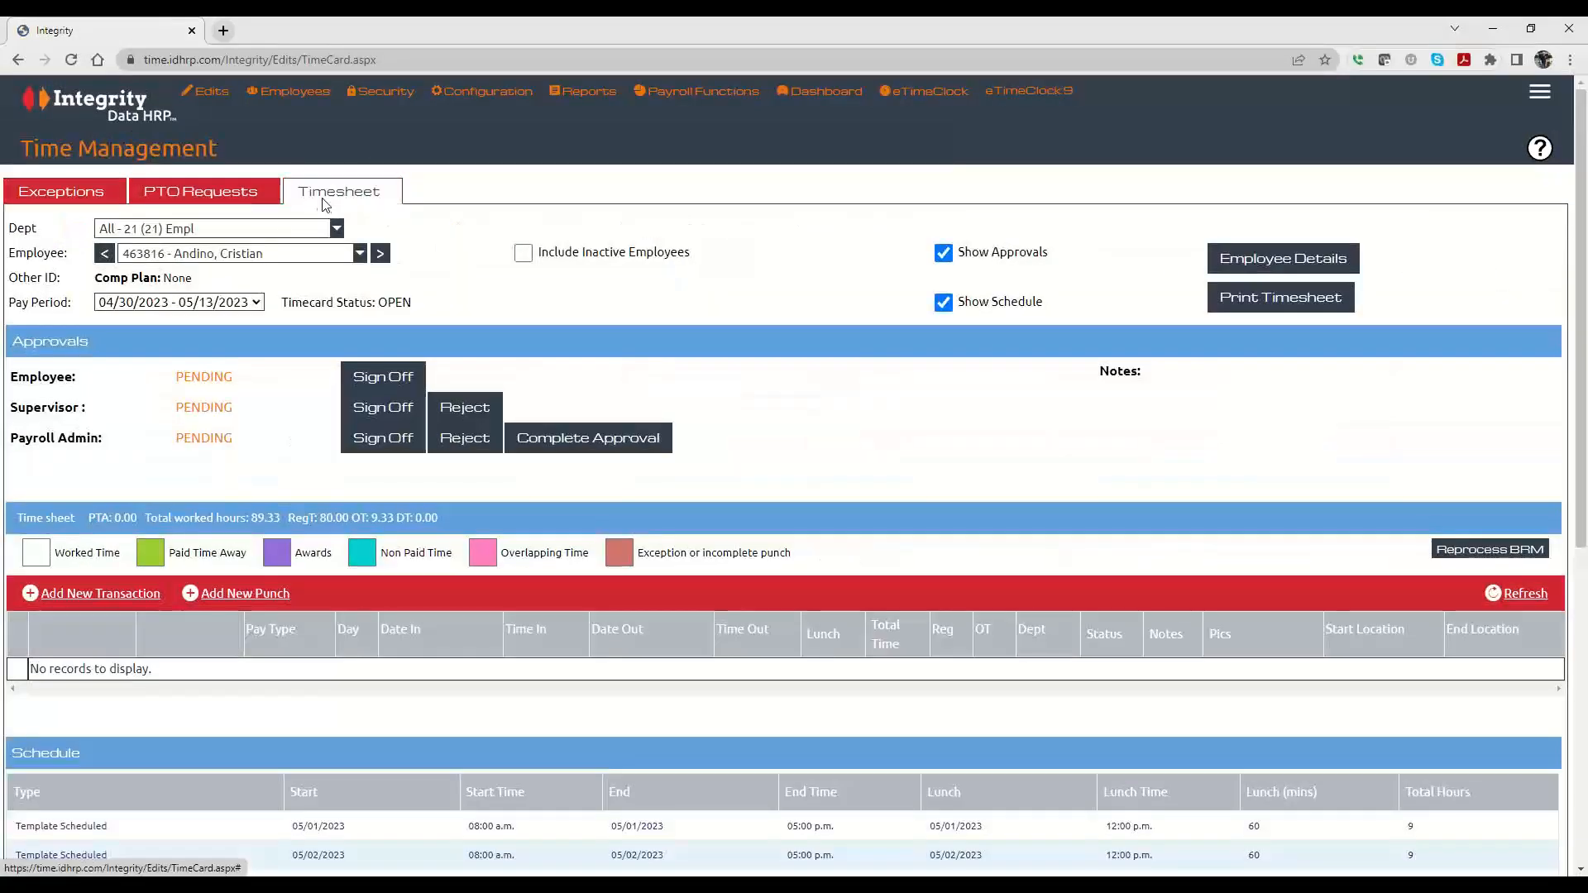
pyautogui.click(207, 253)
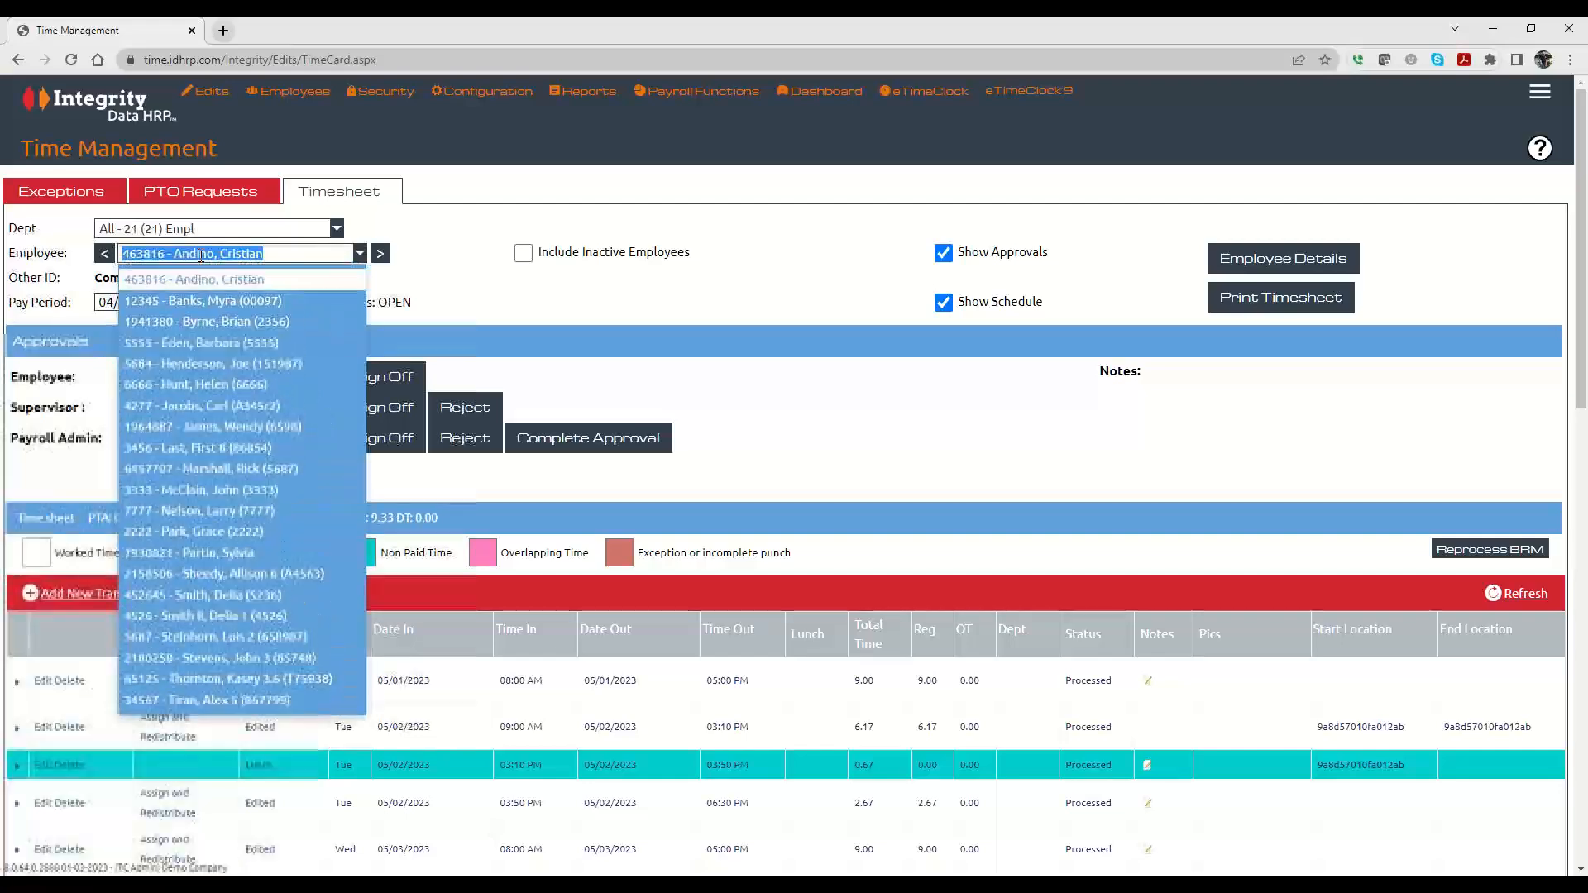
pyautogui.click(427, 281)
pyautogui.click(137, 303)
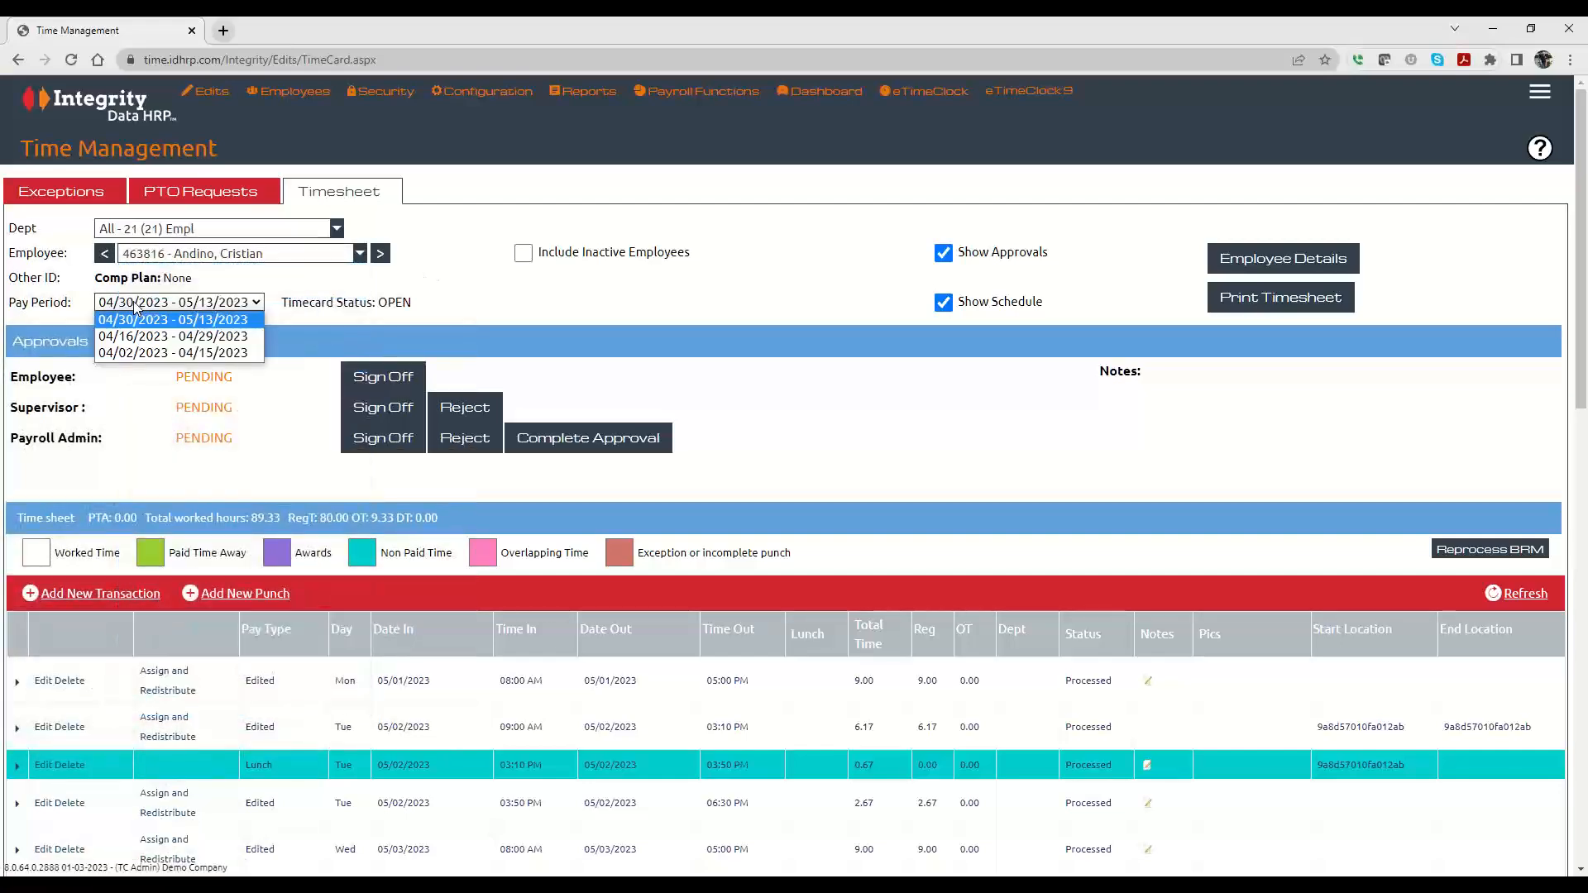
pyautogui.click(138, 337)
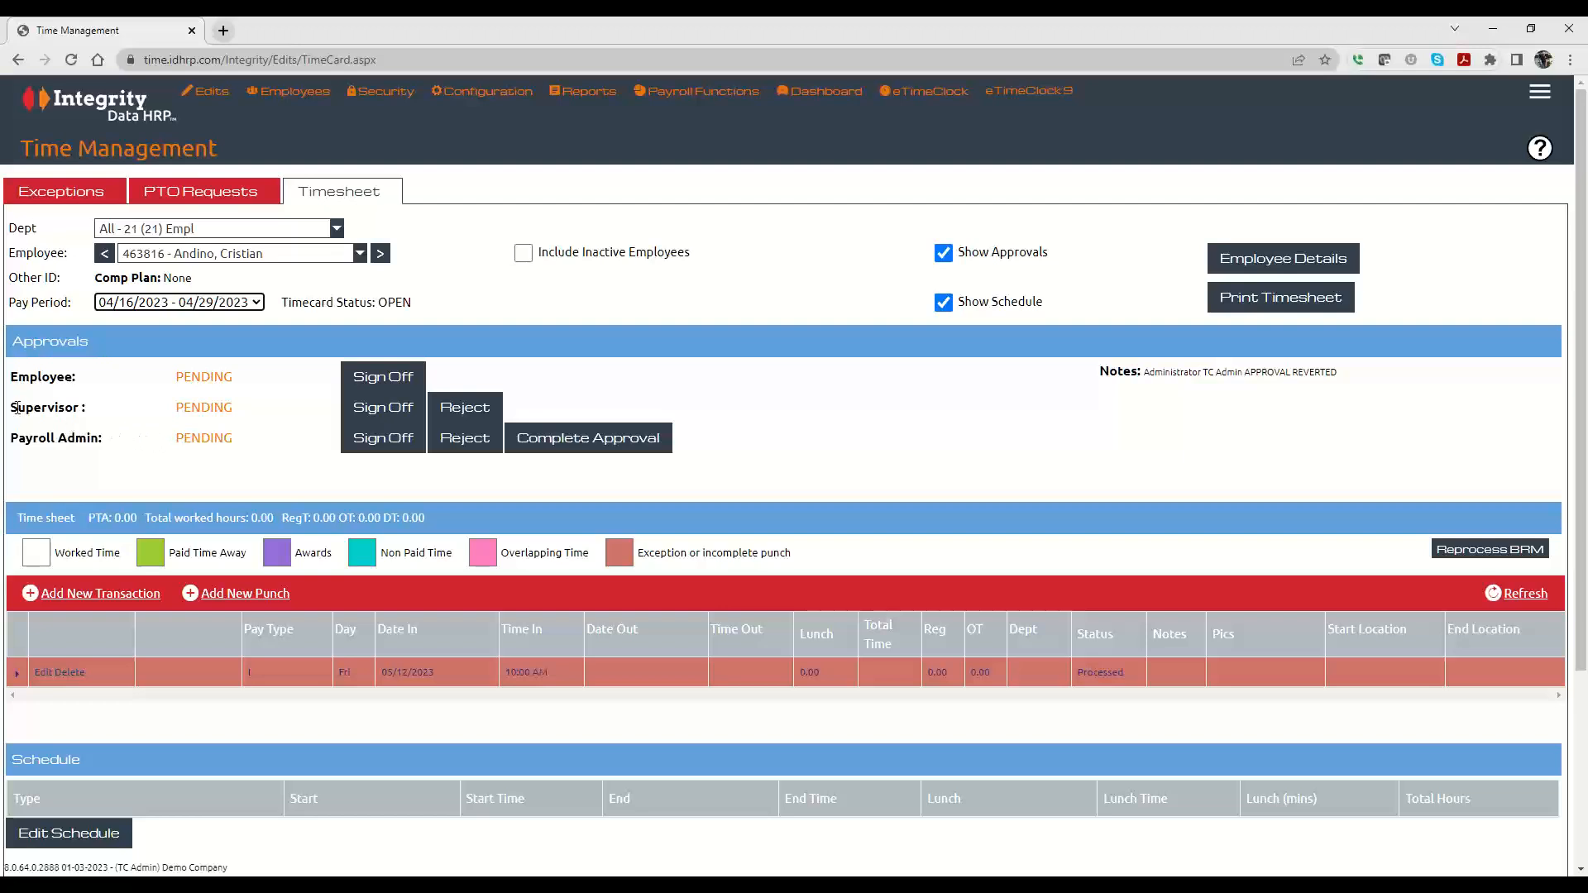
# Sign off the employee's timecard at the Supervisor level, check the timecard status, and revert that sign-off
pyautogui.moveTo(13, 407); pyautogui.dragTo(538, 404)
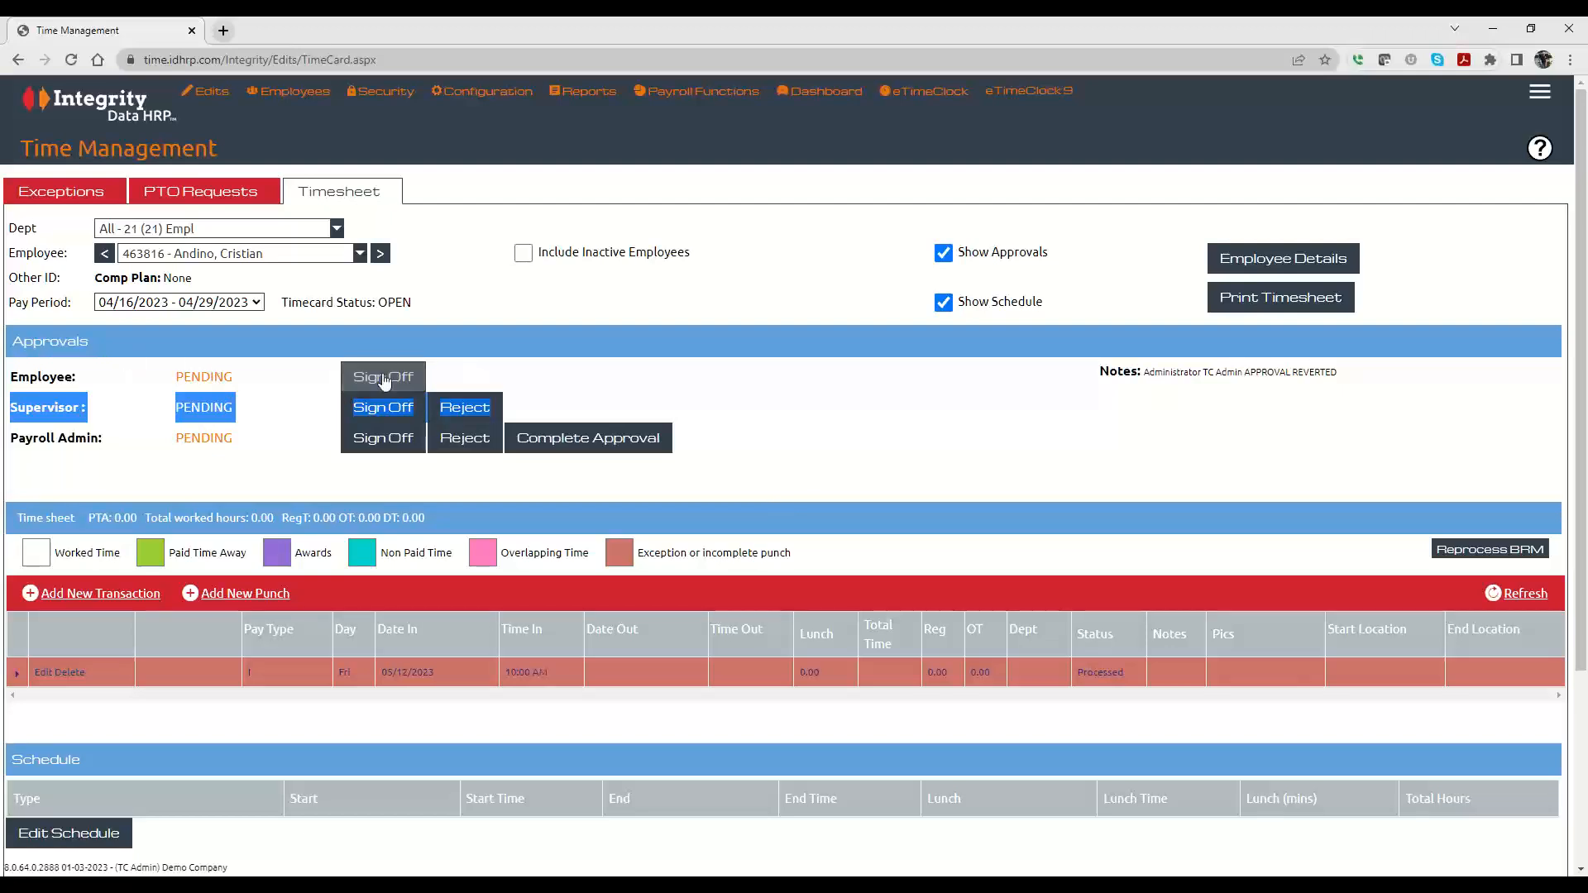
pyautogui.click(855, 423)
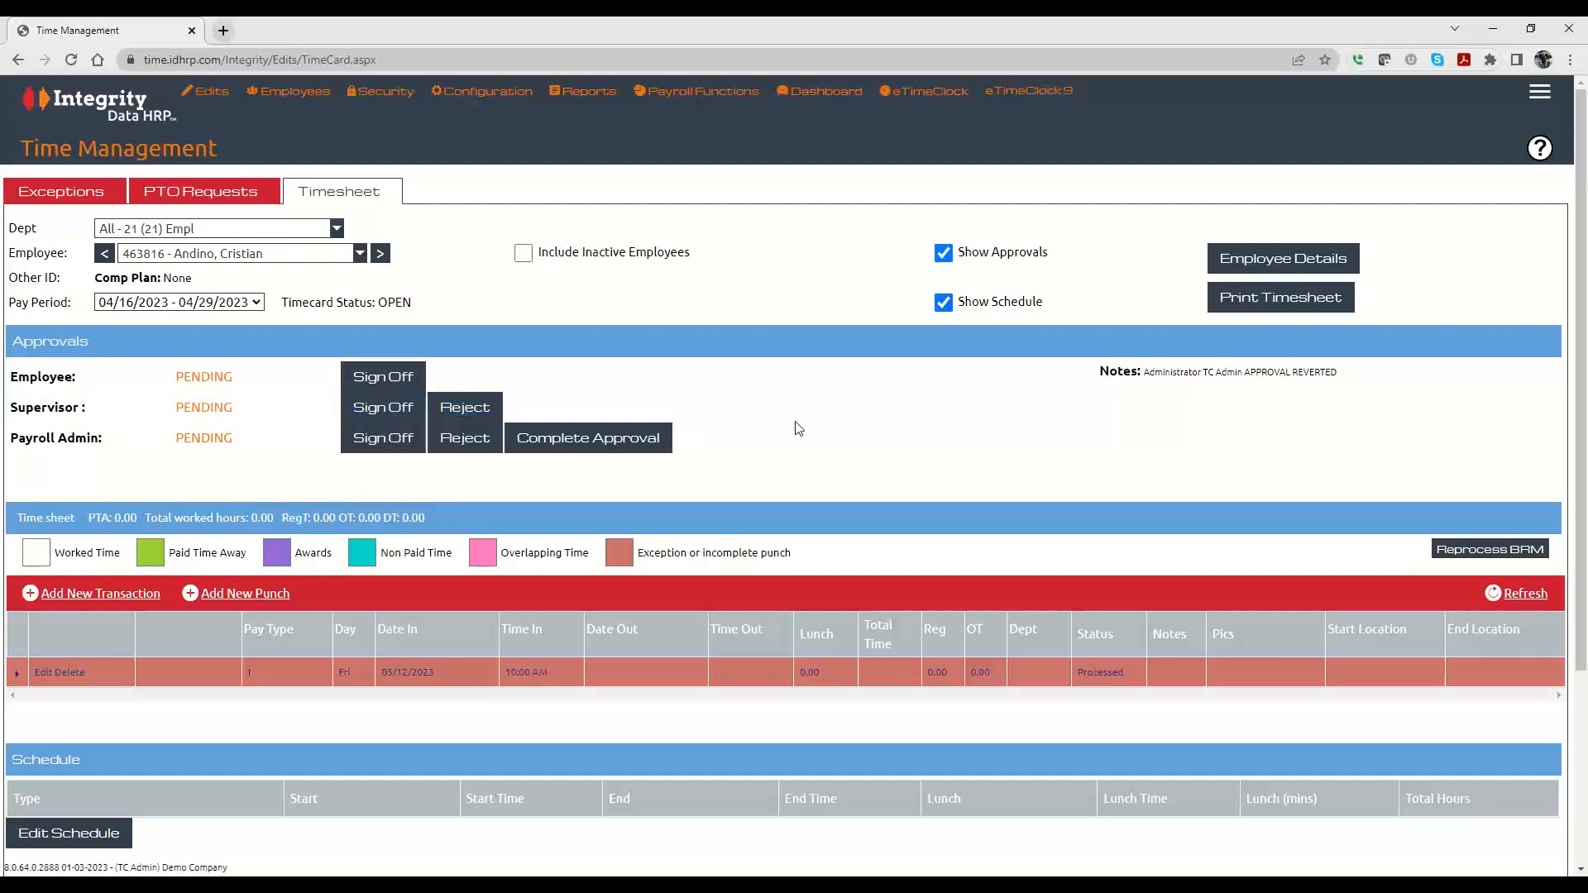
pyautogui.click(380, 412)
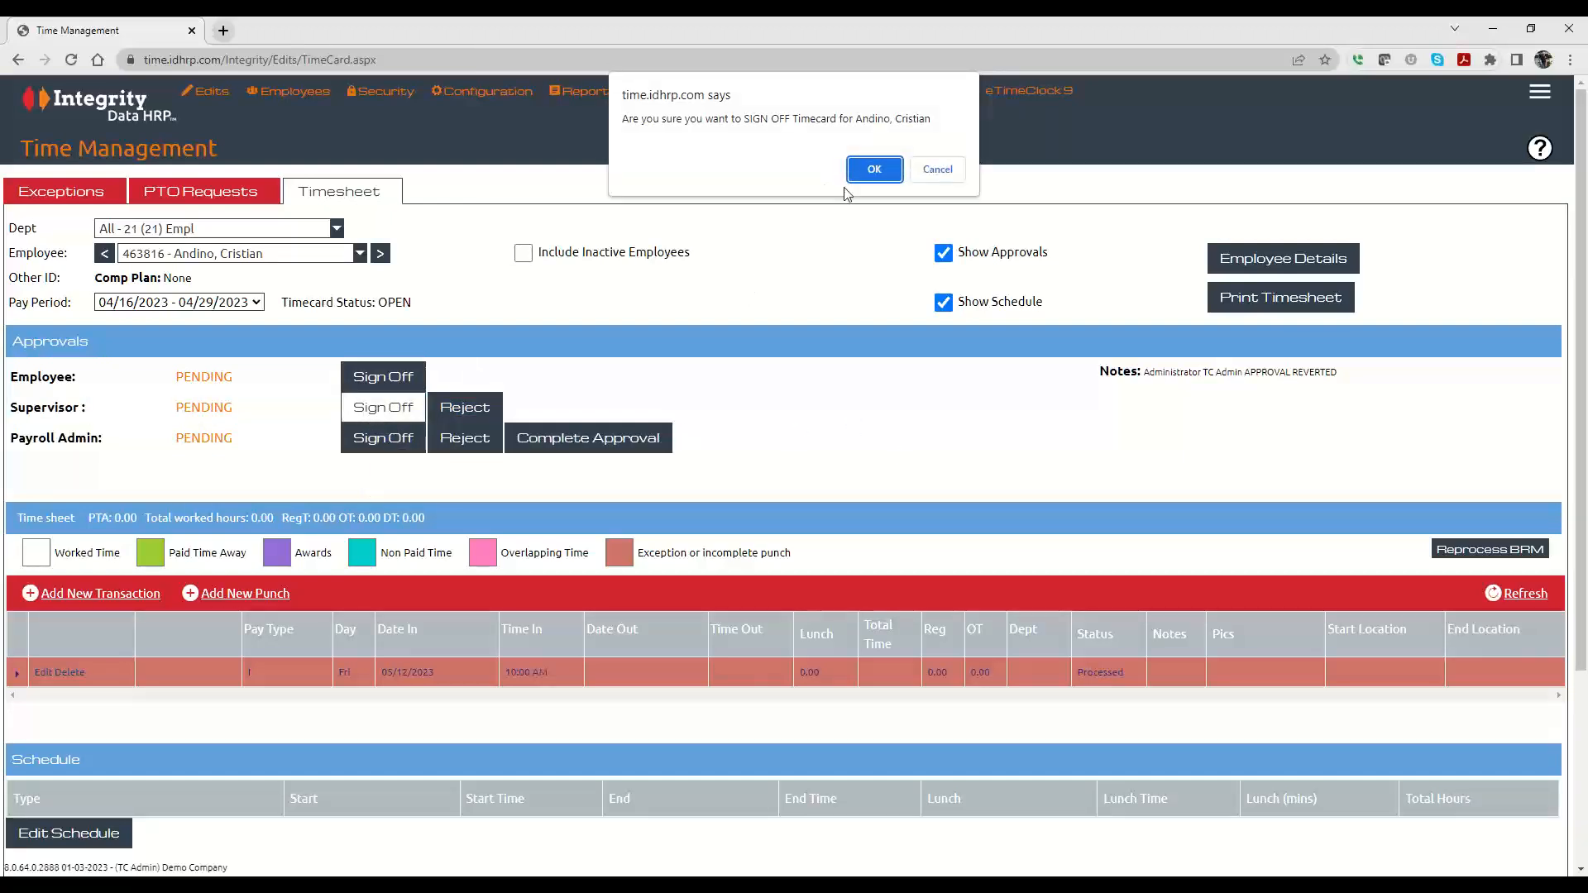
pyautogui.click(874, 171)
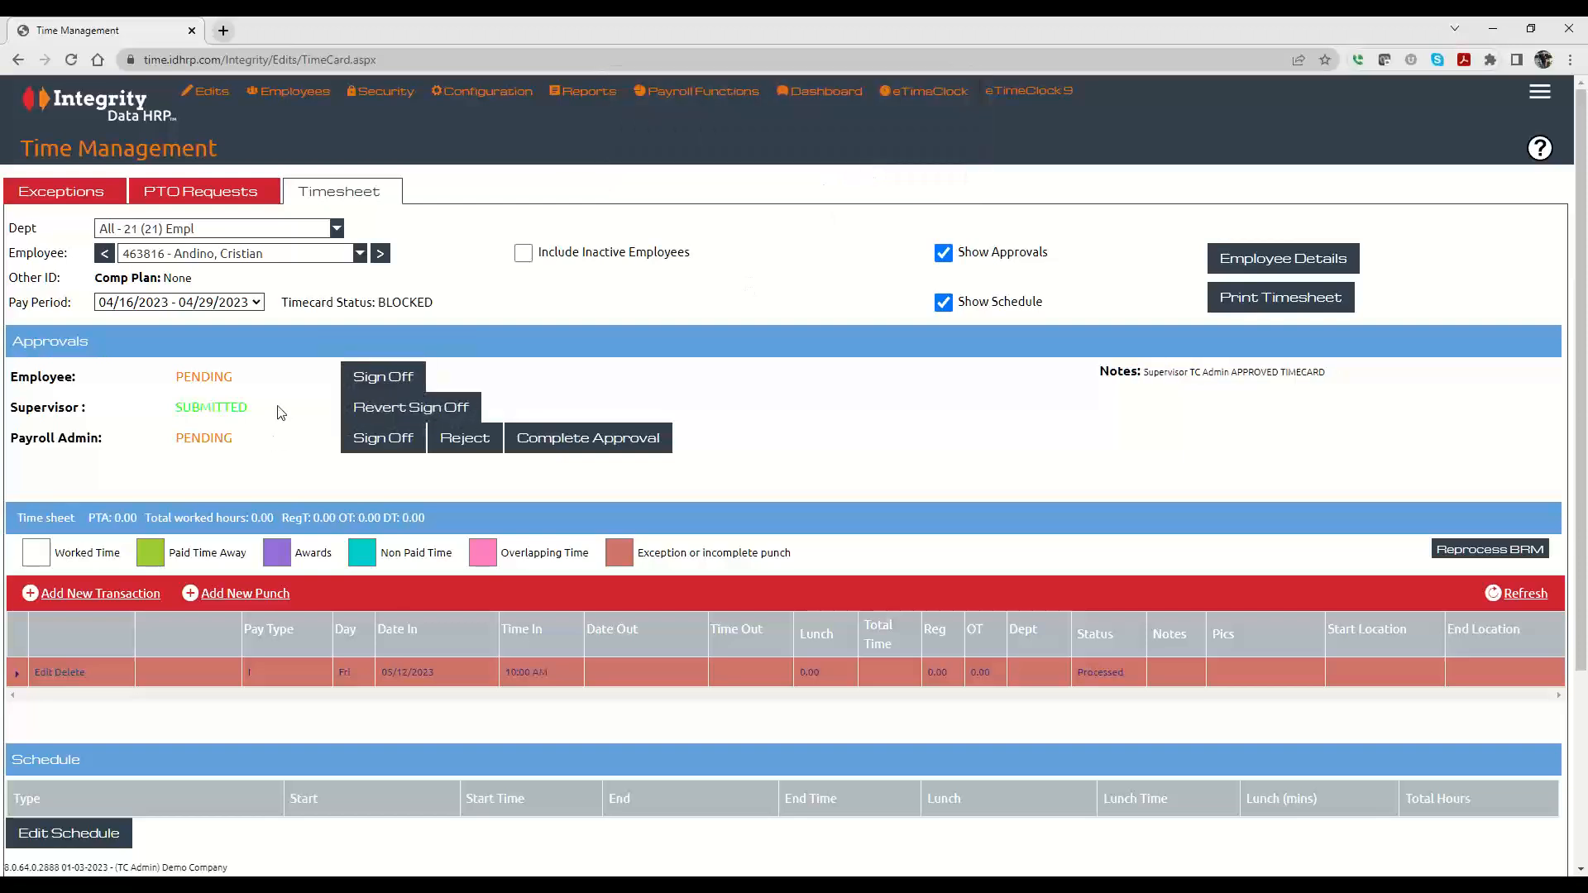
pyautogui.tripleClick(433, 303)
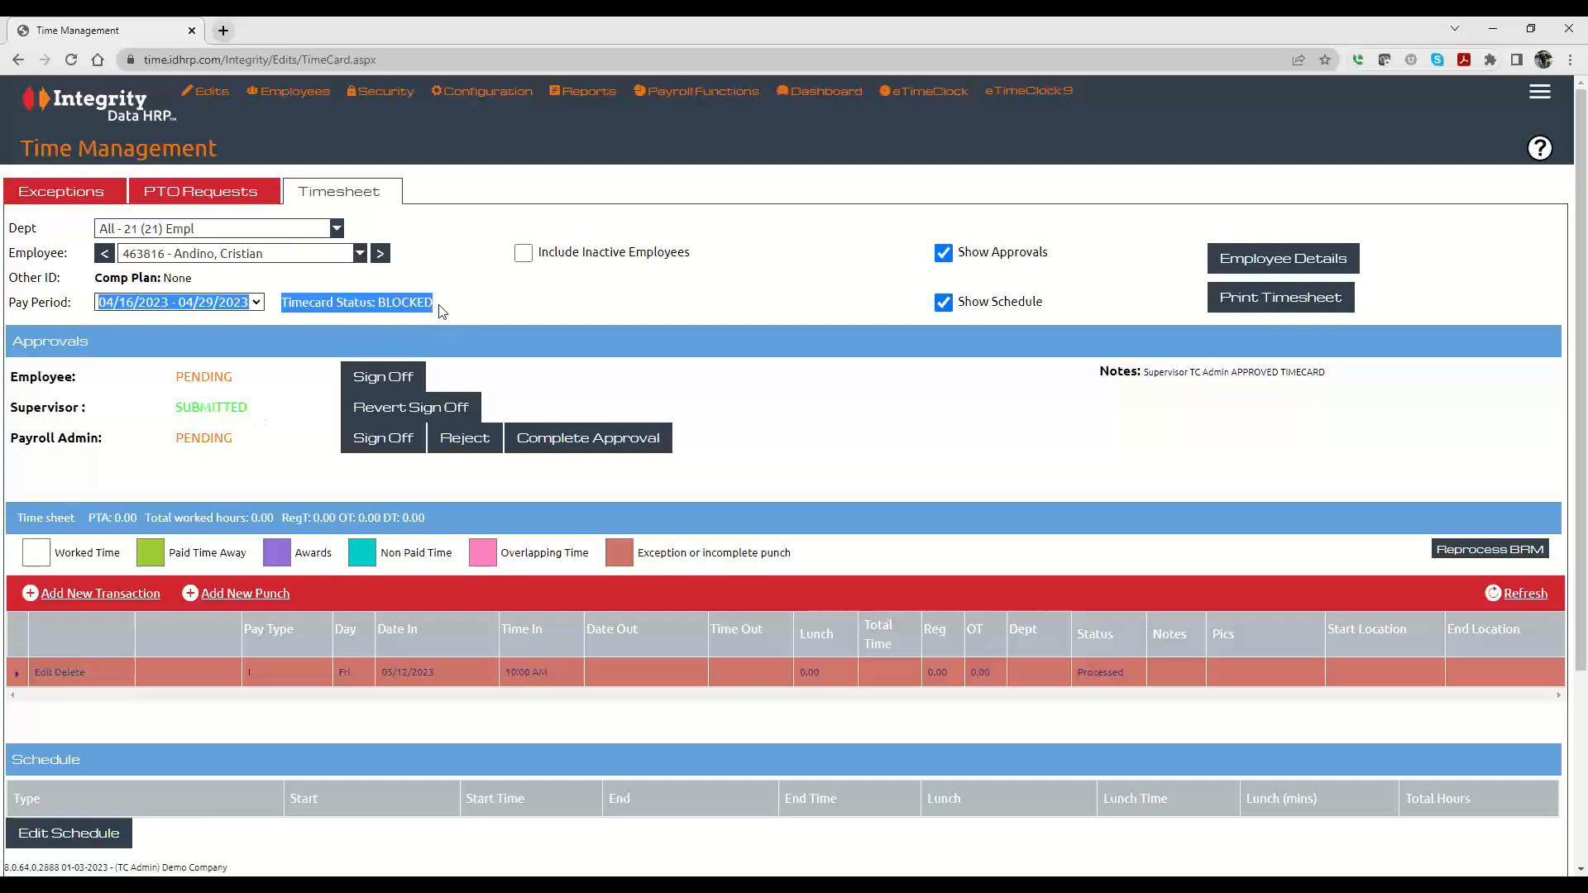
pyautogui.click(450, 311)
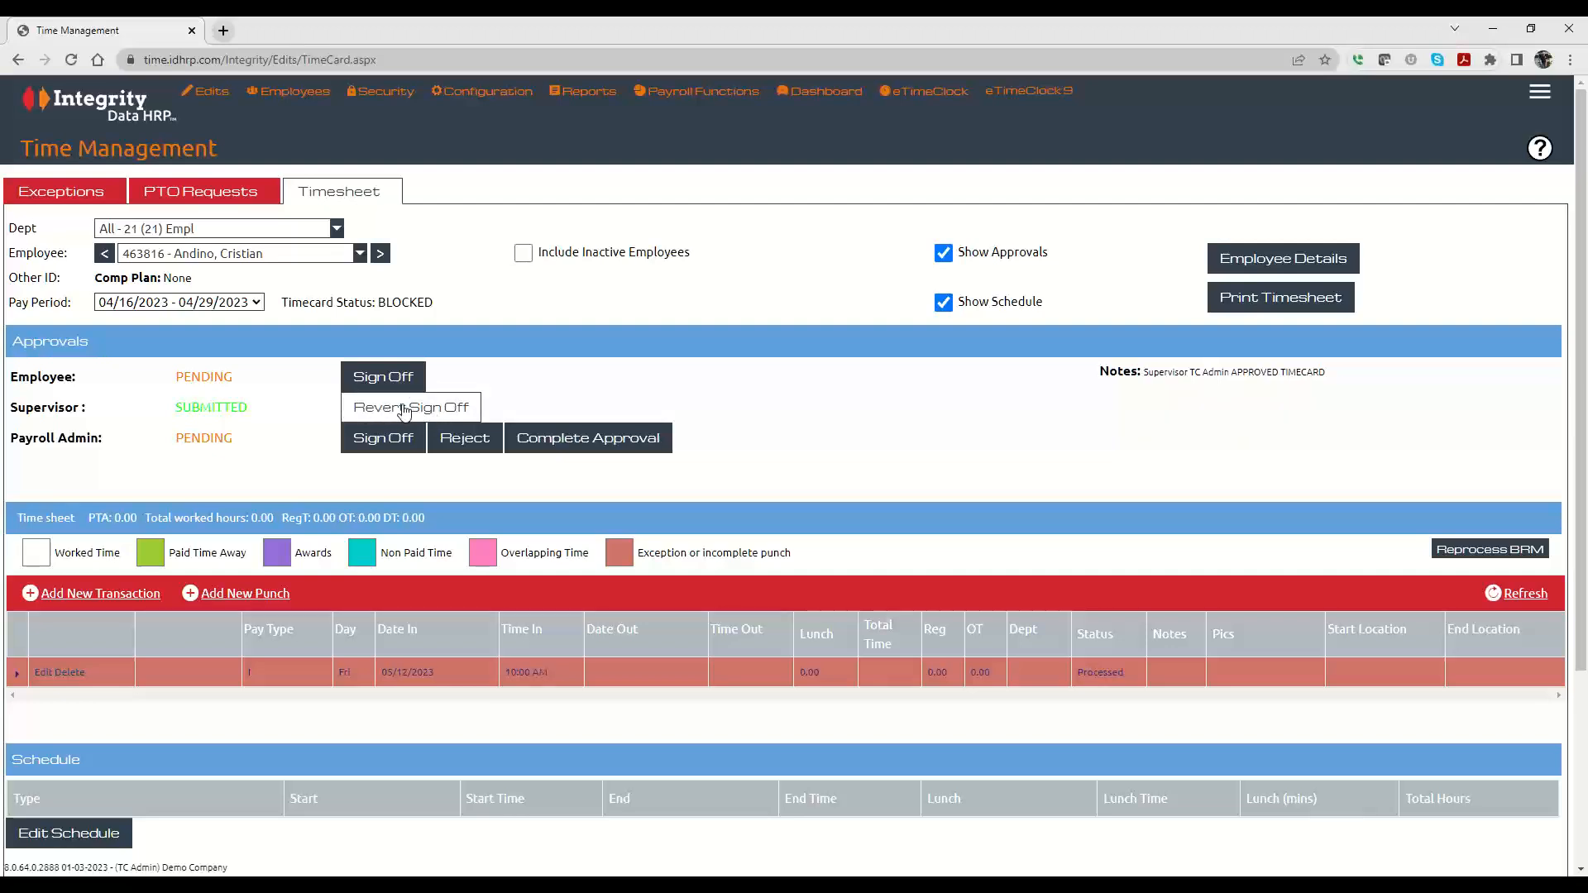
pyautogui.click(403, 411)
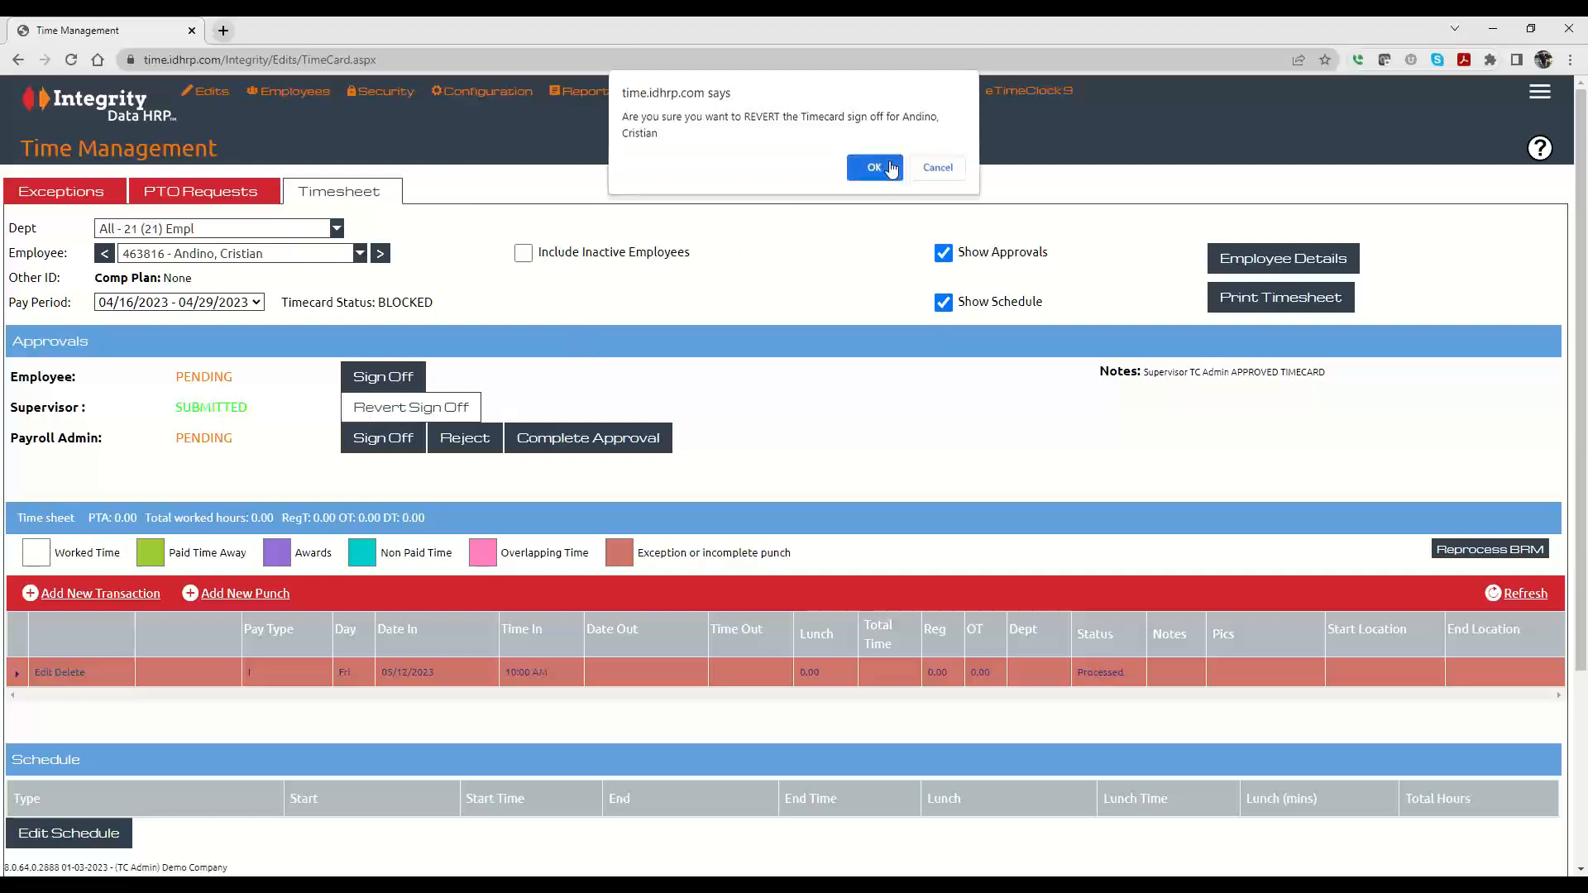
pyautogui.click(874, 168)
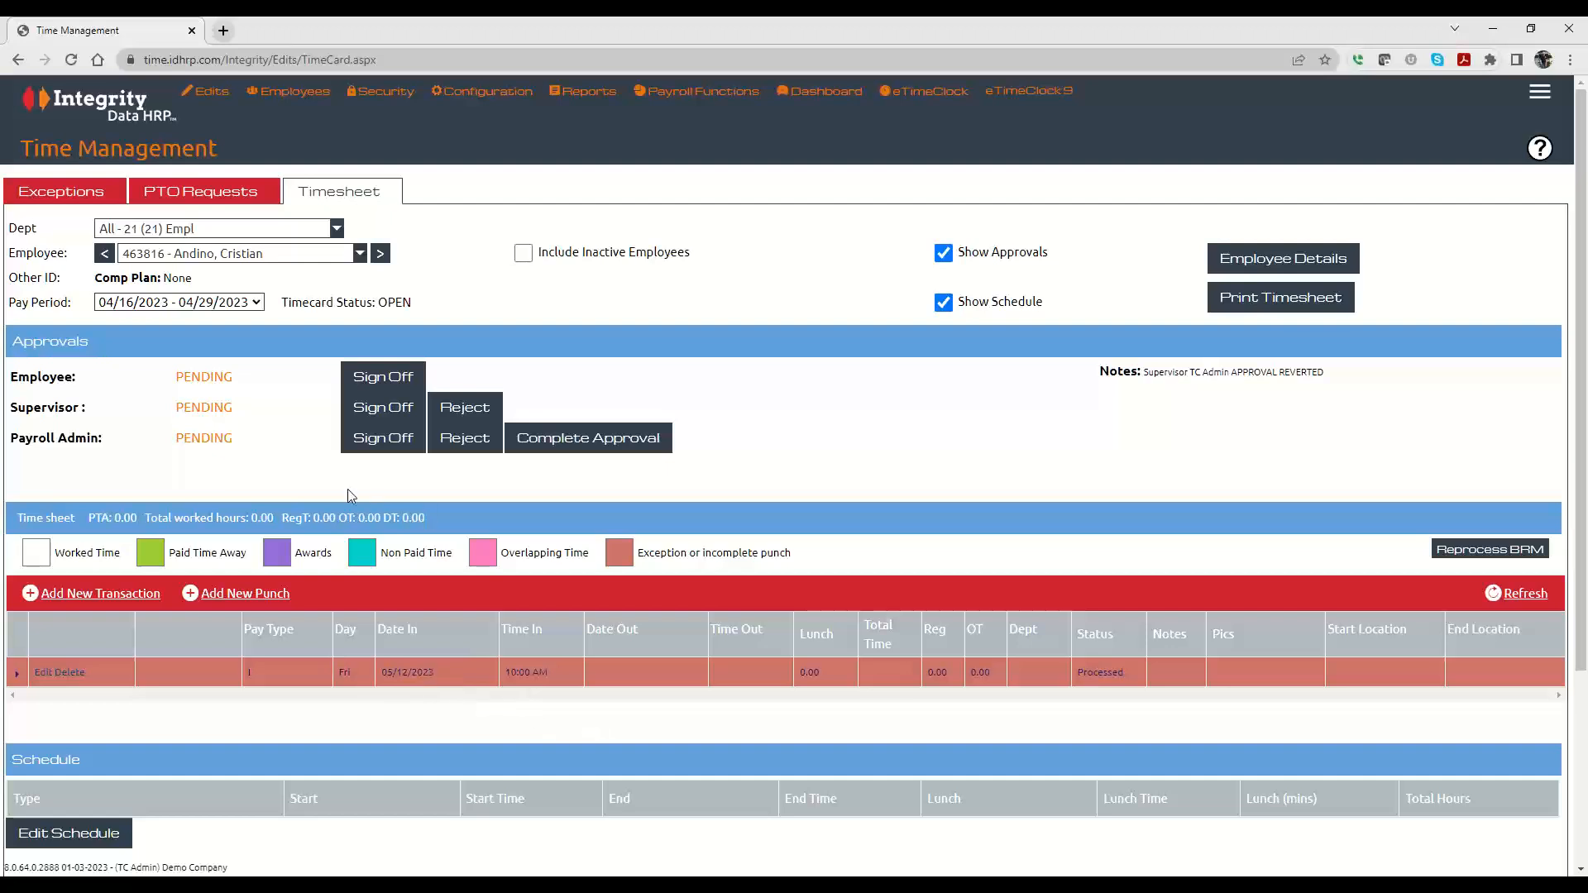
# Sign off the same timecard at the Payroll Admin level and revert that sign-off
pyautogui.click(385, 444)
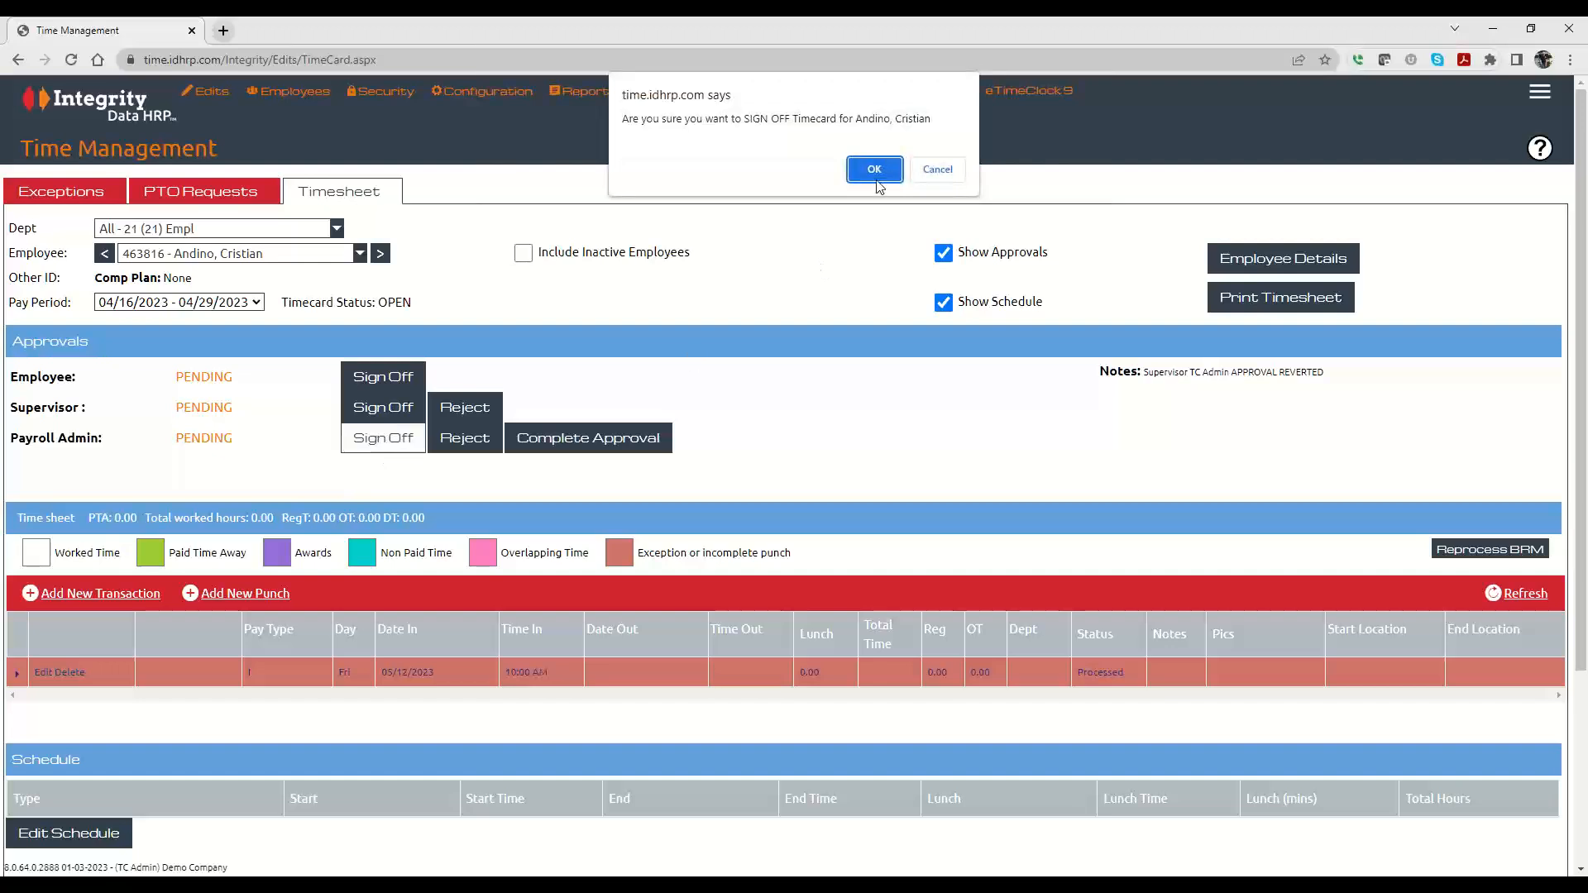
pyautogui.press('Return')
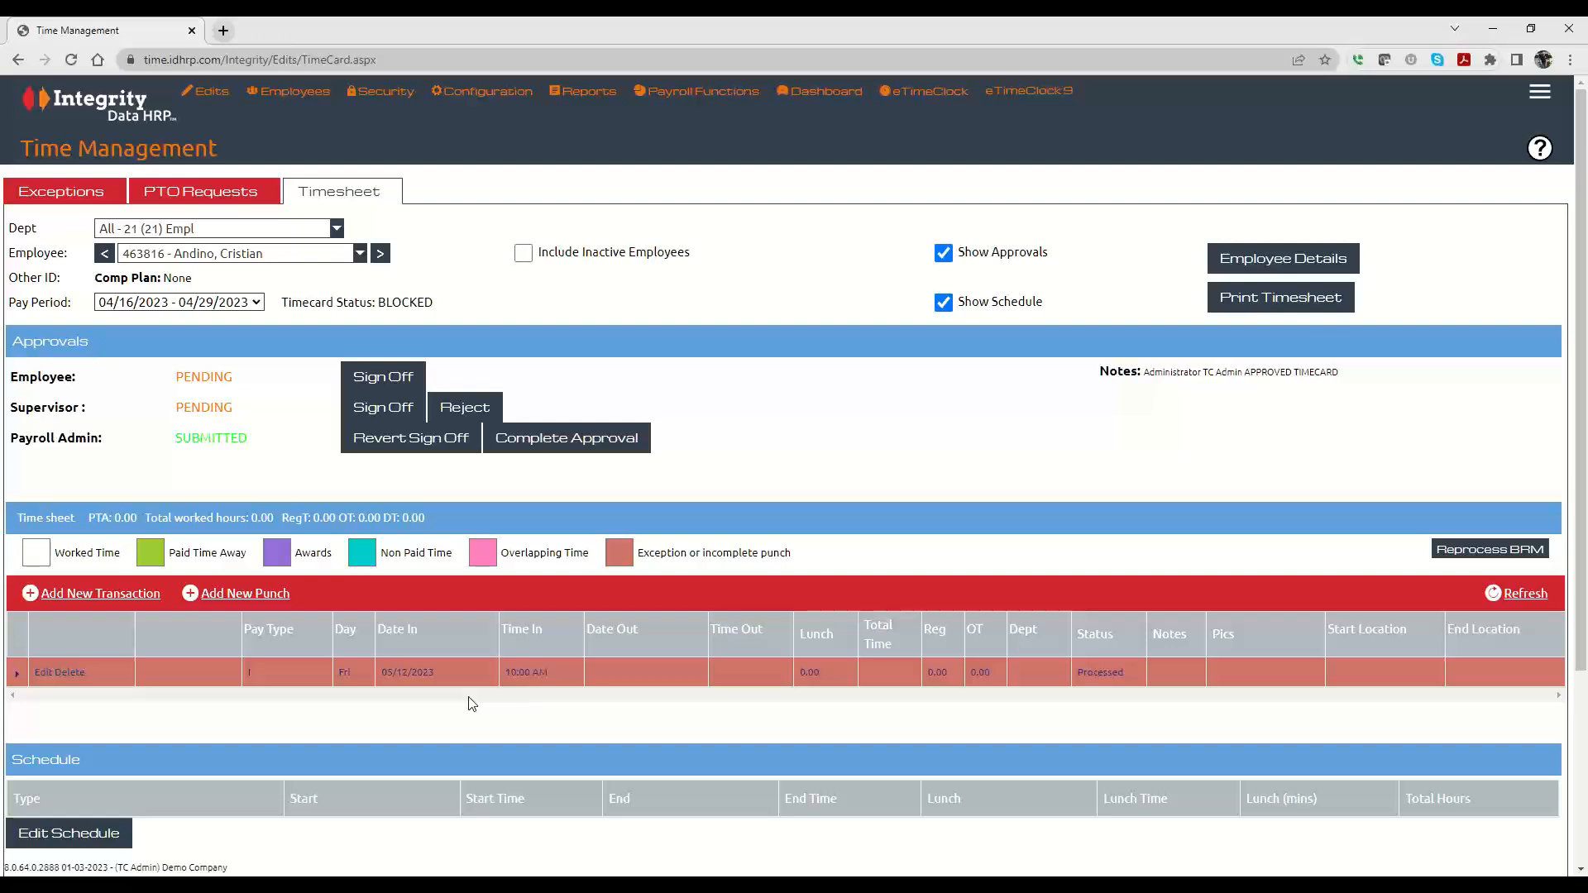
pyautogui.click(407, 440)
pyautogui.click(874, 170)
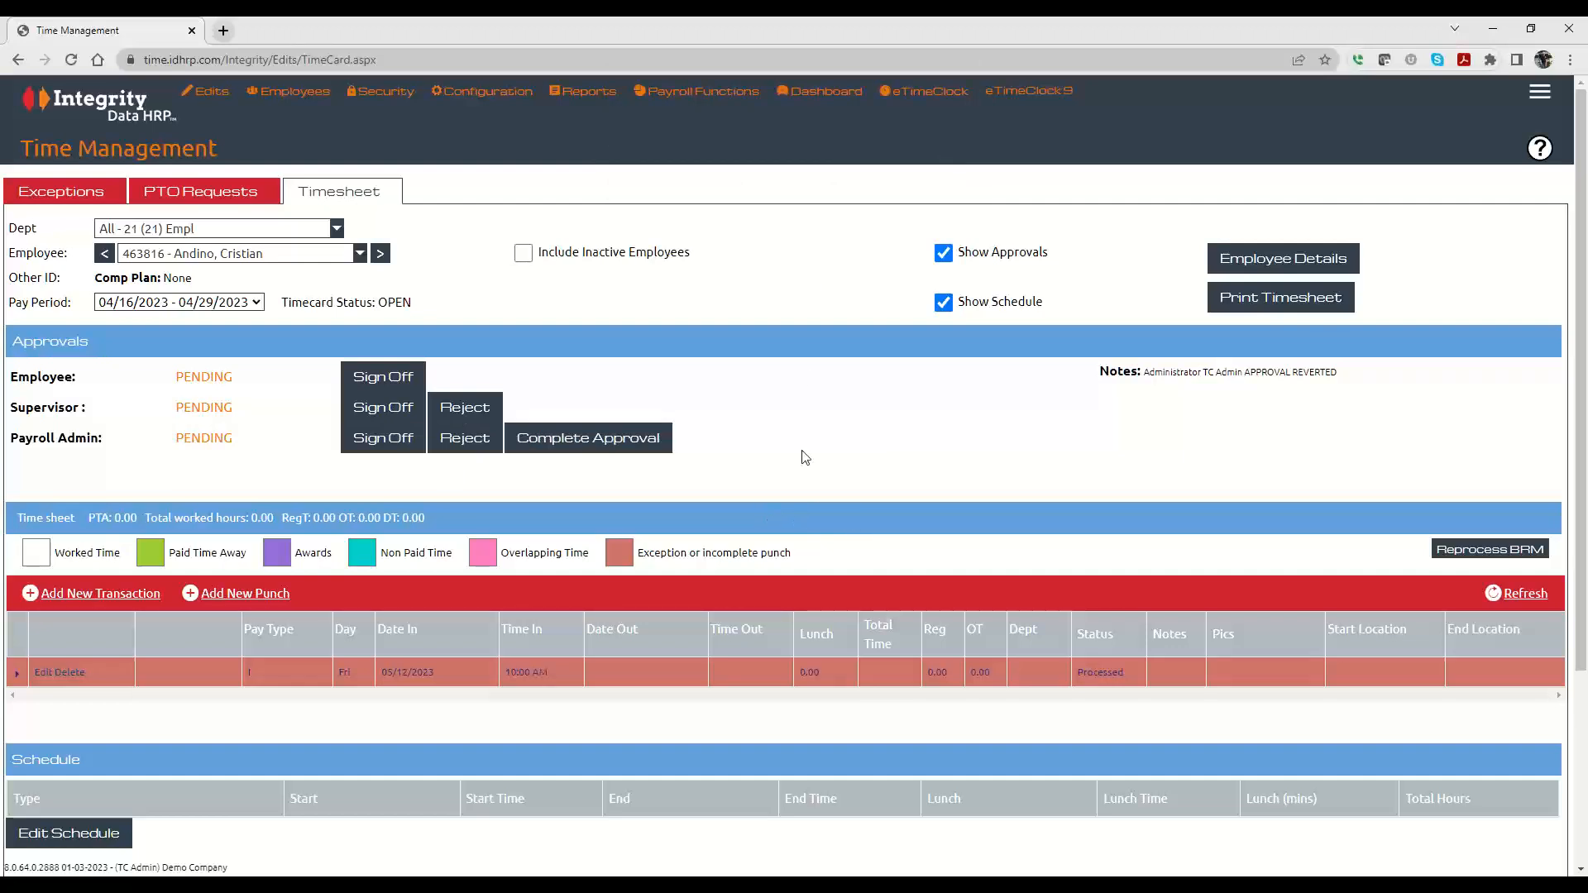
# Open the Approvals page and set its view to Supervisor
pyautogui.moveTo(213, 94)
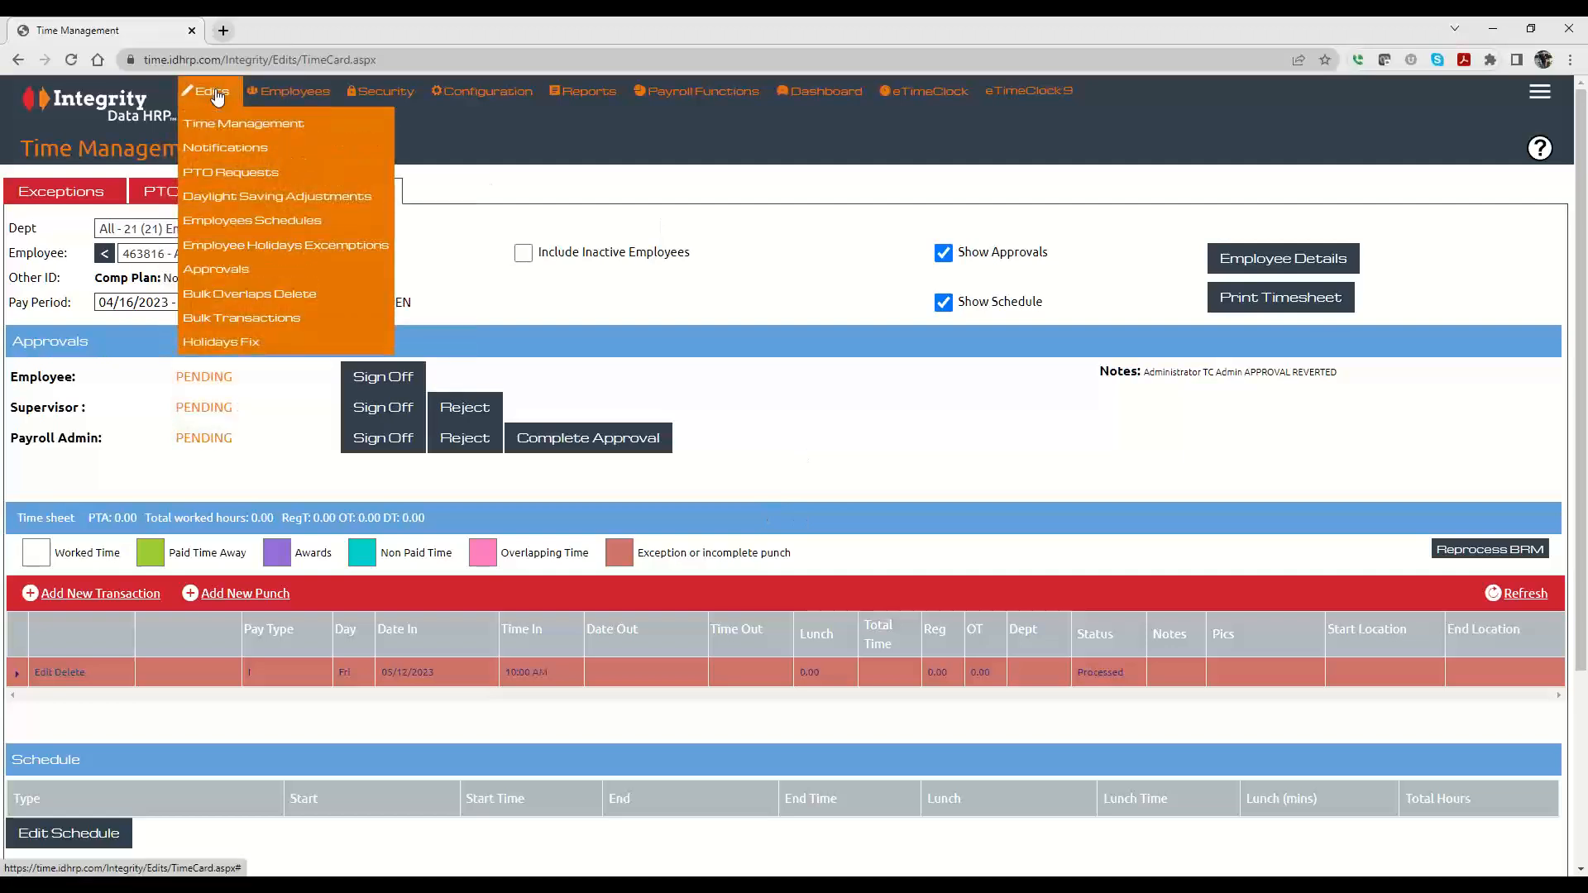
pyautogui.click(199, 273)
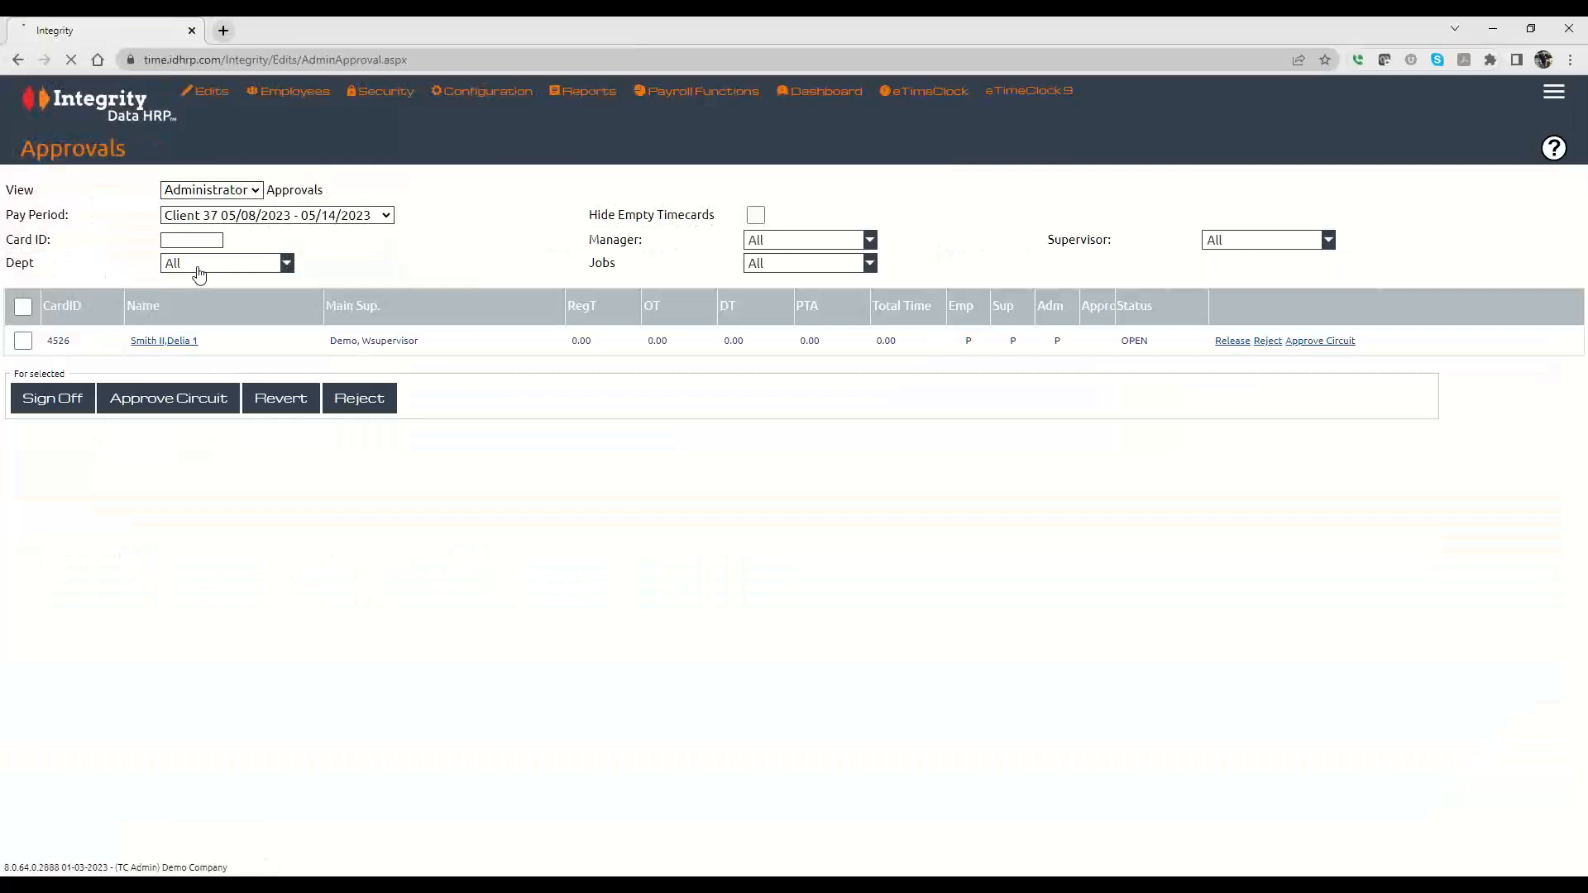
pyautogui.click(211, 189)
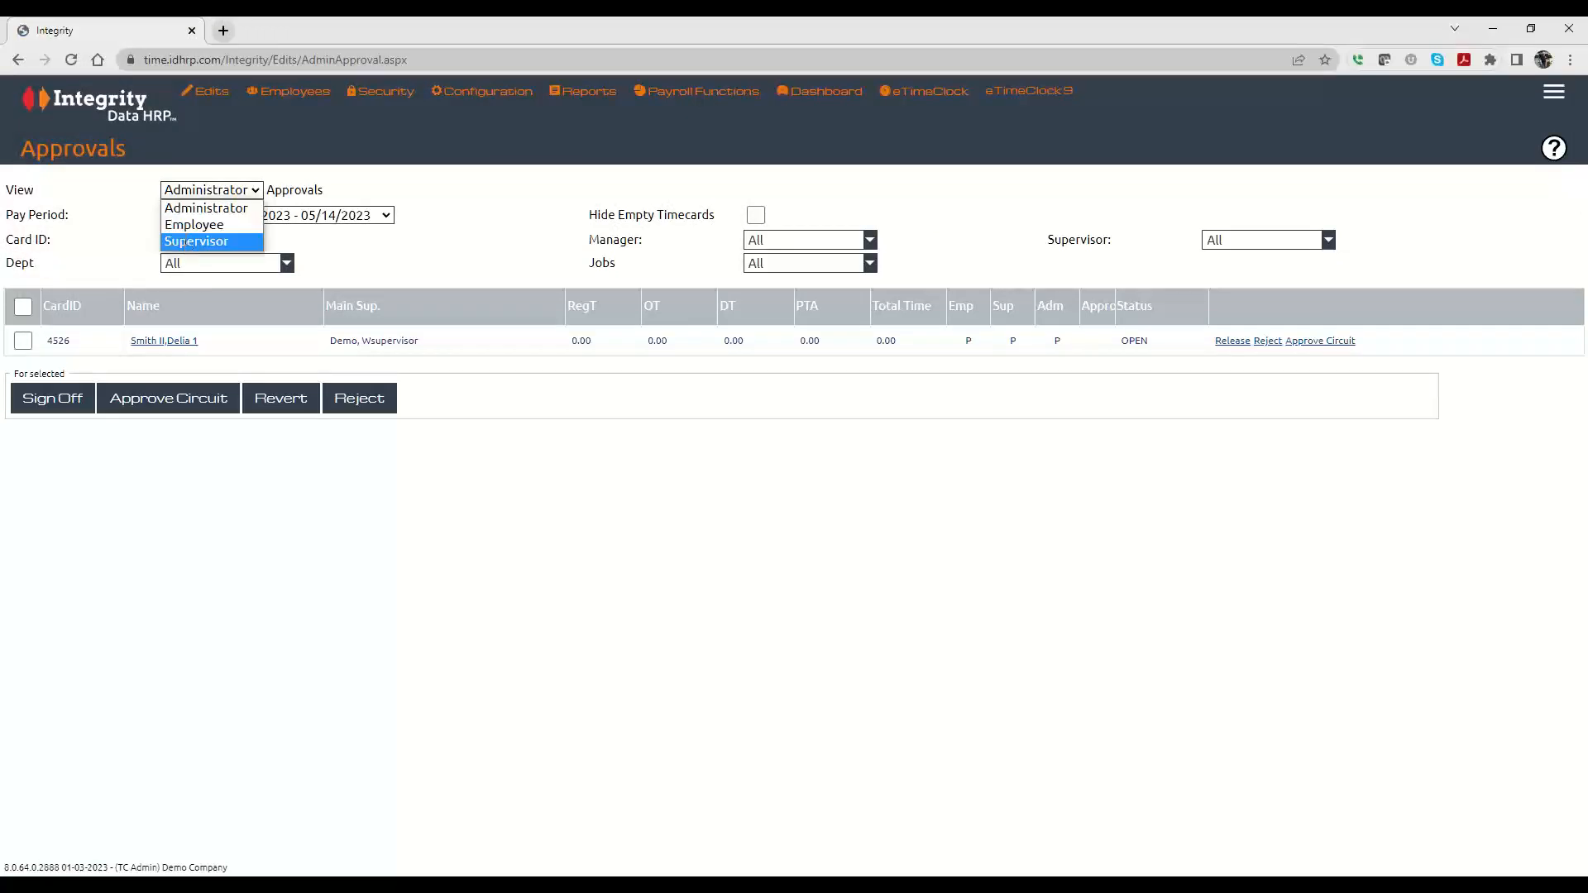
pyautogui.click(190, 242)
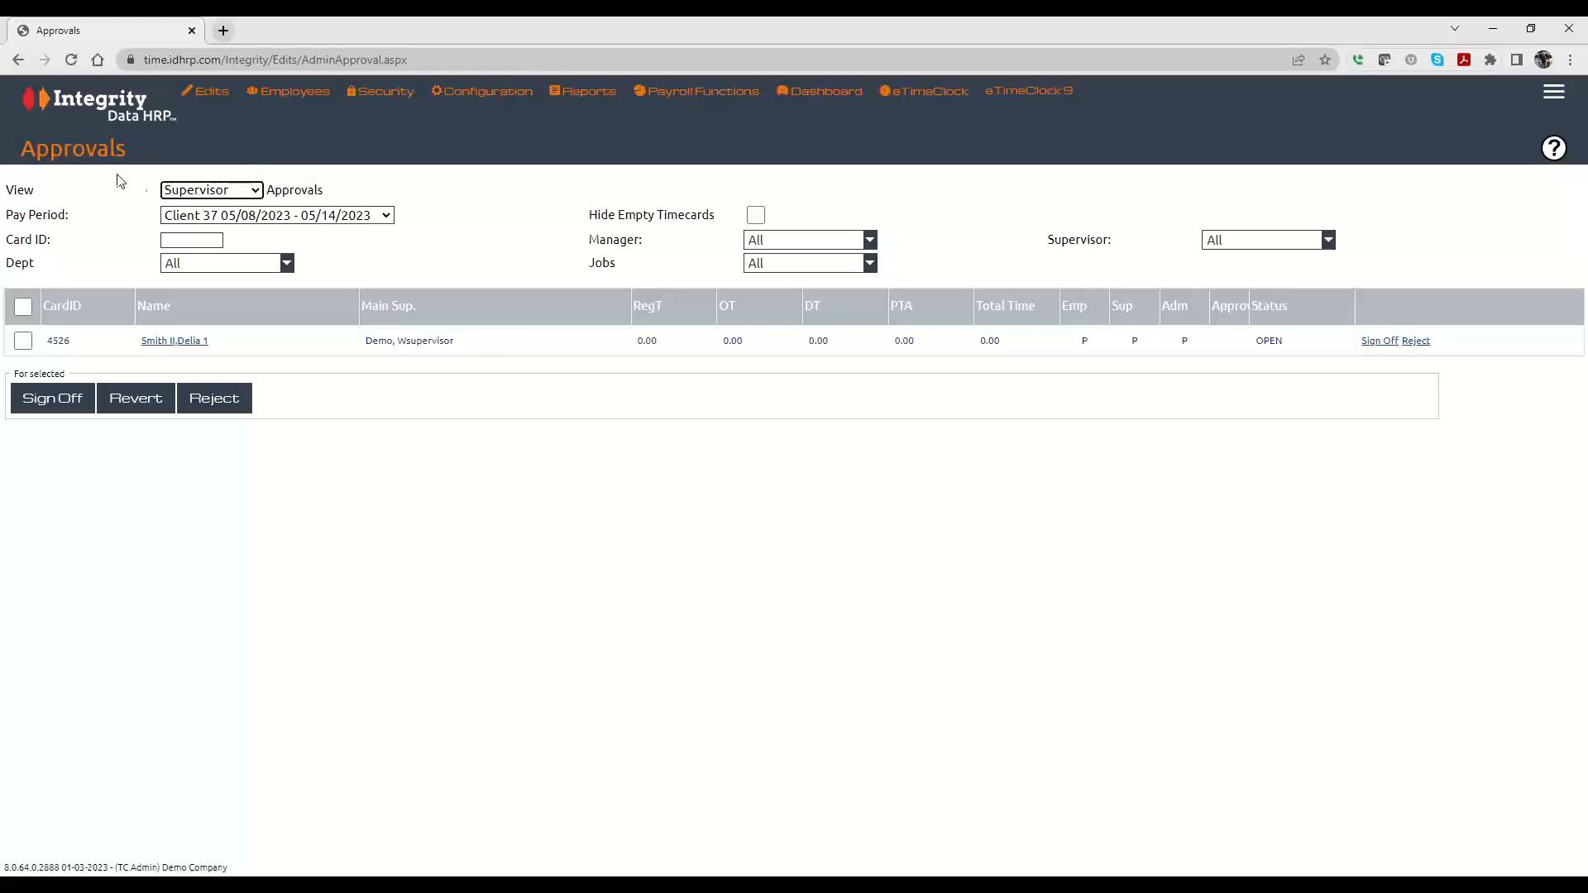
pyautogui.click(197, 193)
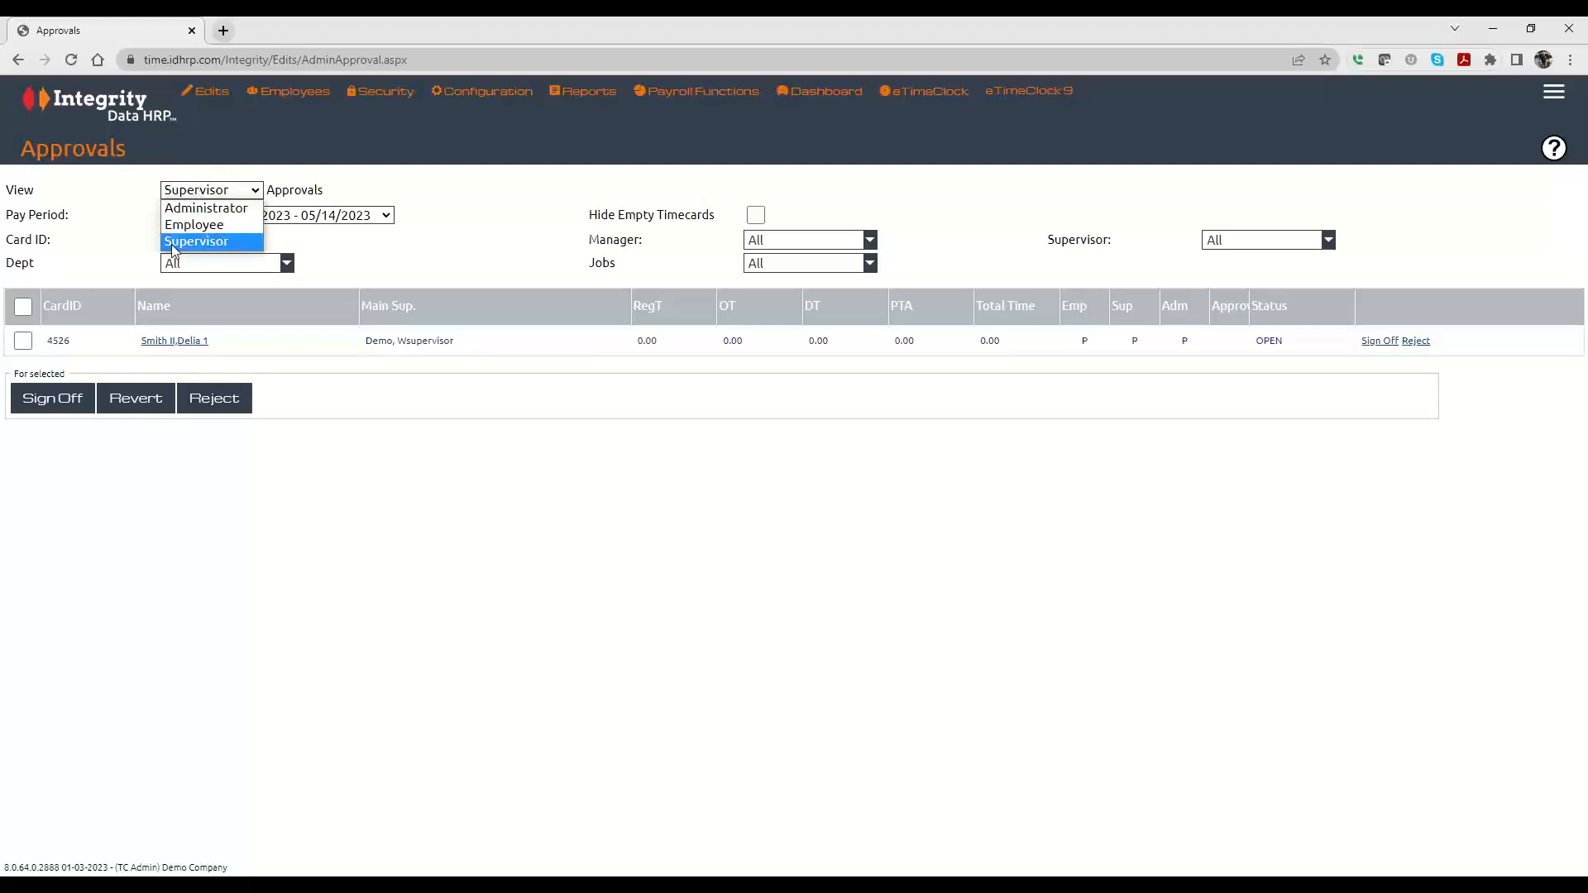
pyautogui.click(198, 241)
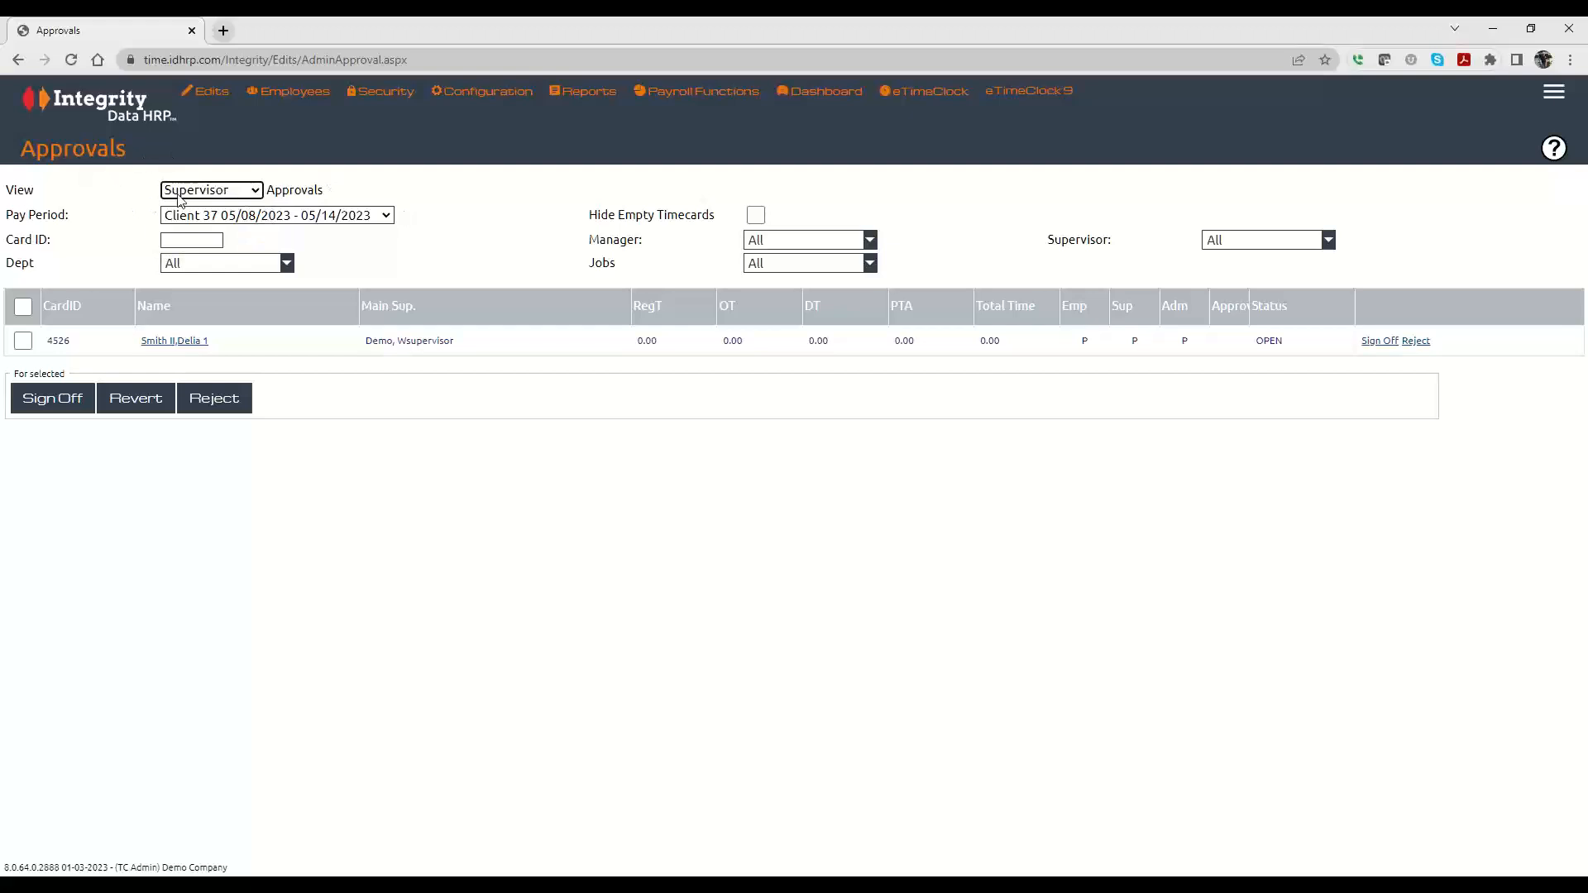
# Set the pay period for the supervisor approvals to BIWEEKLY 04/16/2023 - 04/29/2023
pyautogui.click(297, 215)
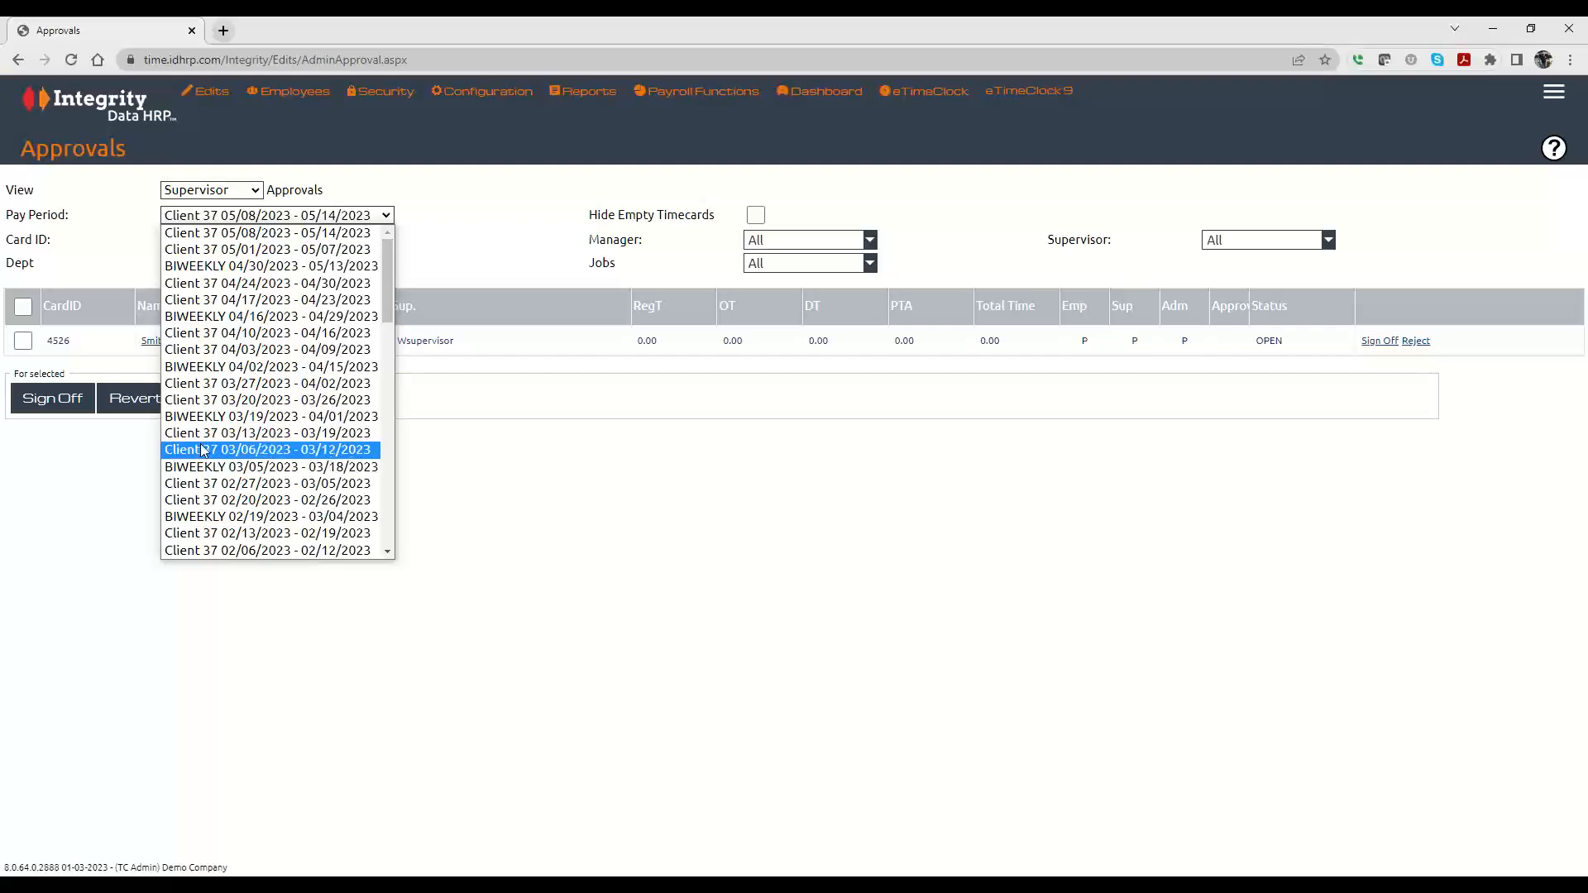
pyautogui.scroll(-9, 290, 409)
pyautogui.scroll(-2, 290, 409)
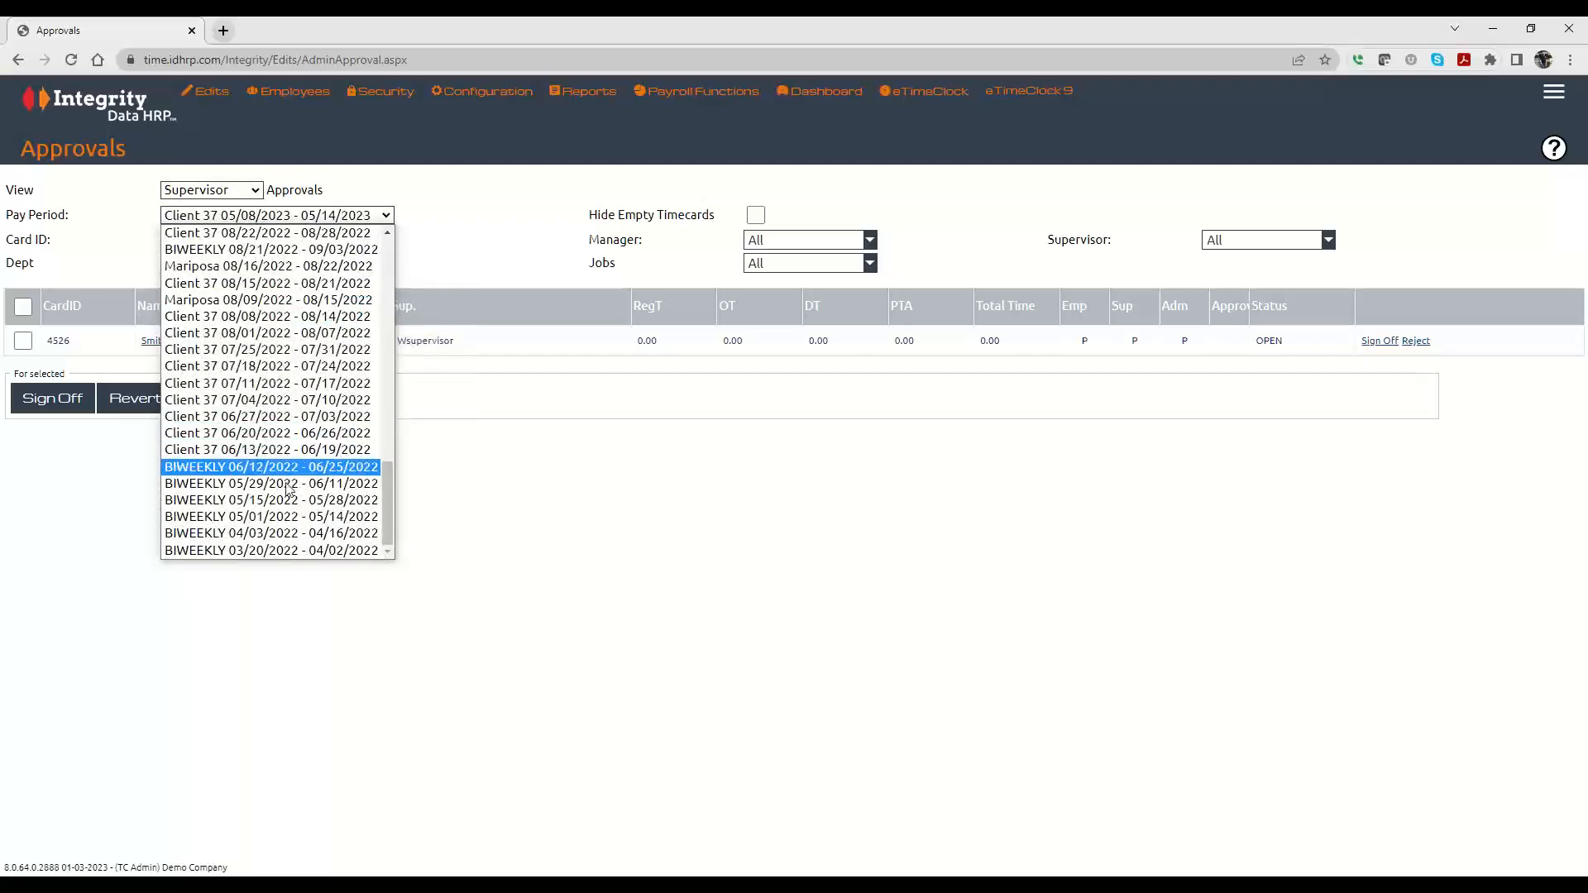
pyautogui.scroll(12, 309, 405)
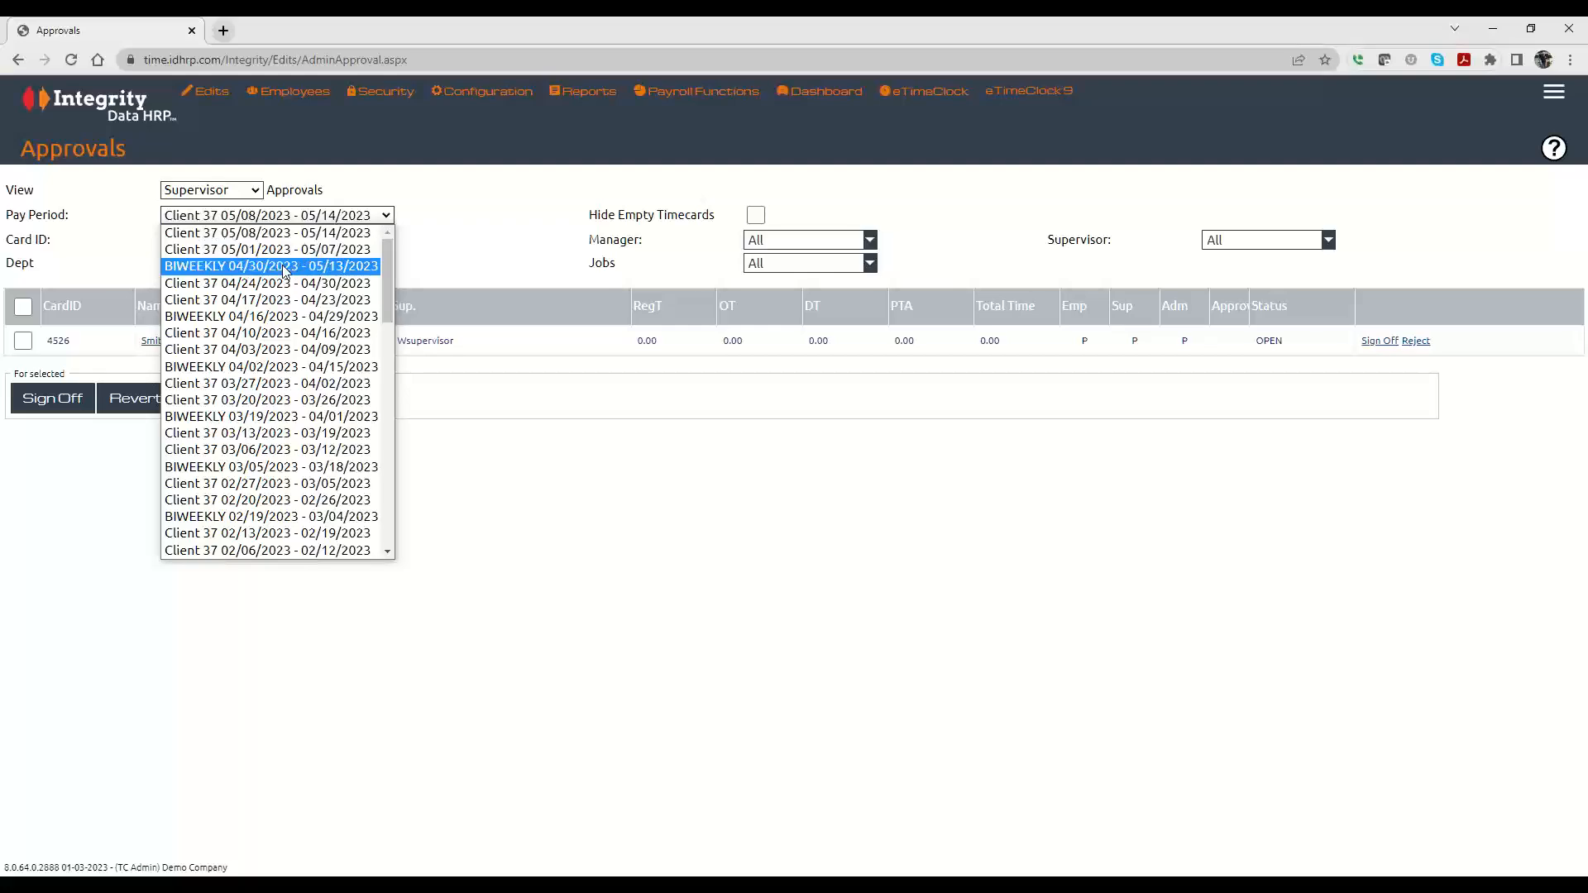
pyautogui.click(265, 318)
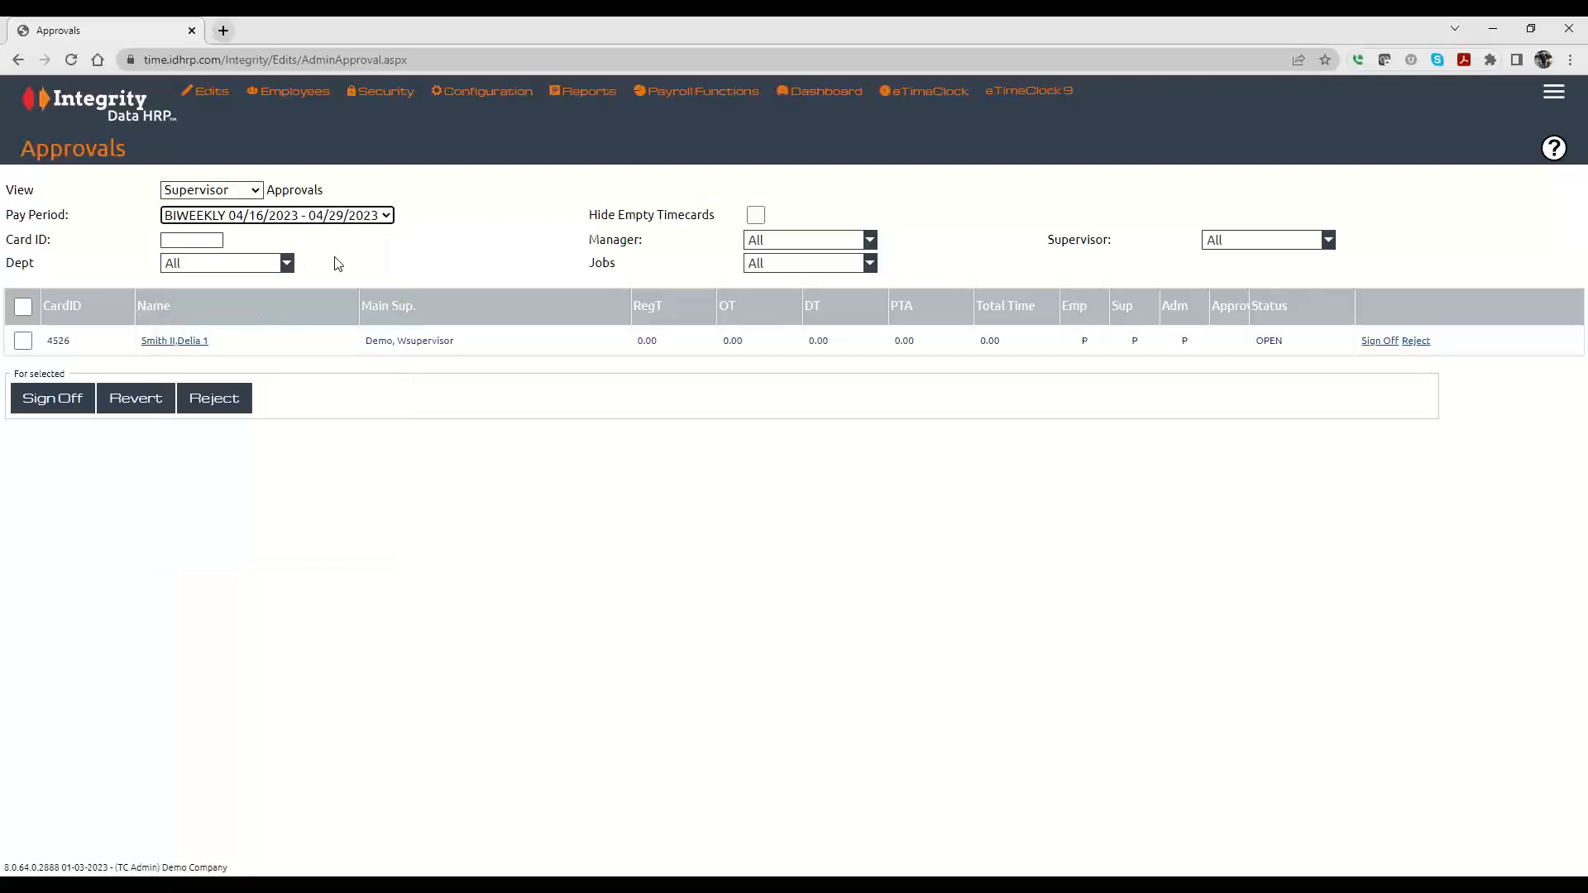
pyautogui.scroll(-3, 642, 446)
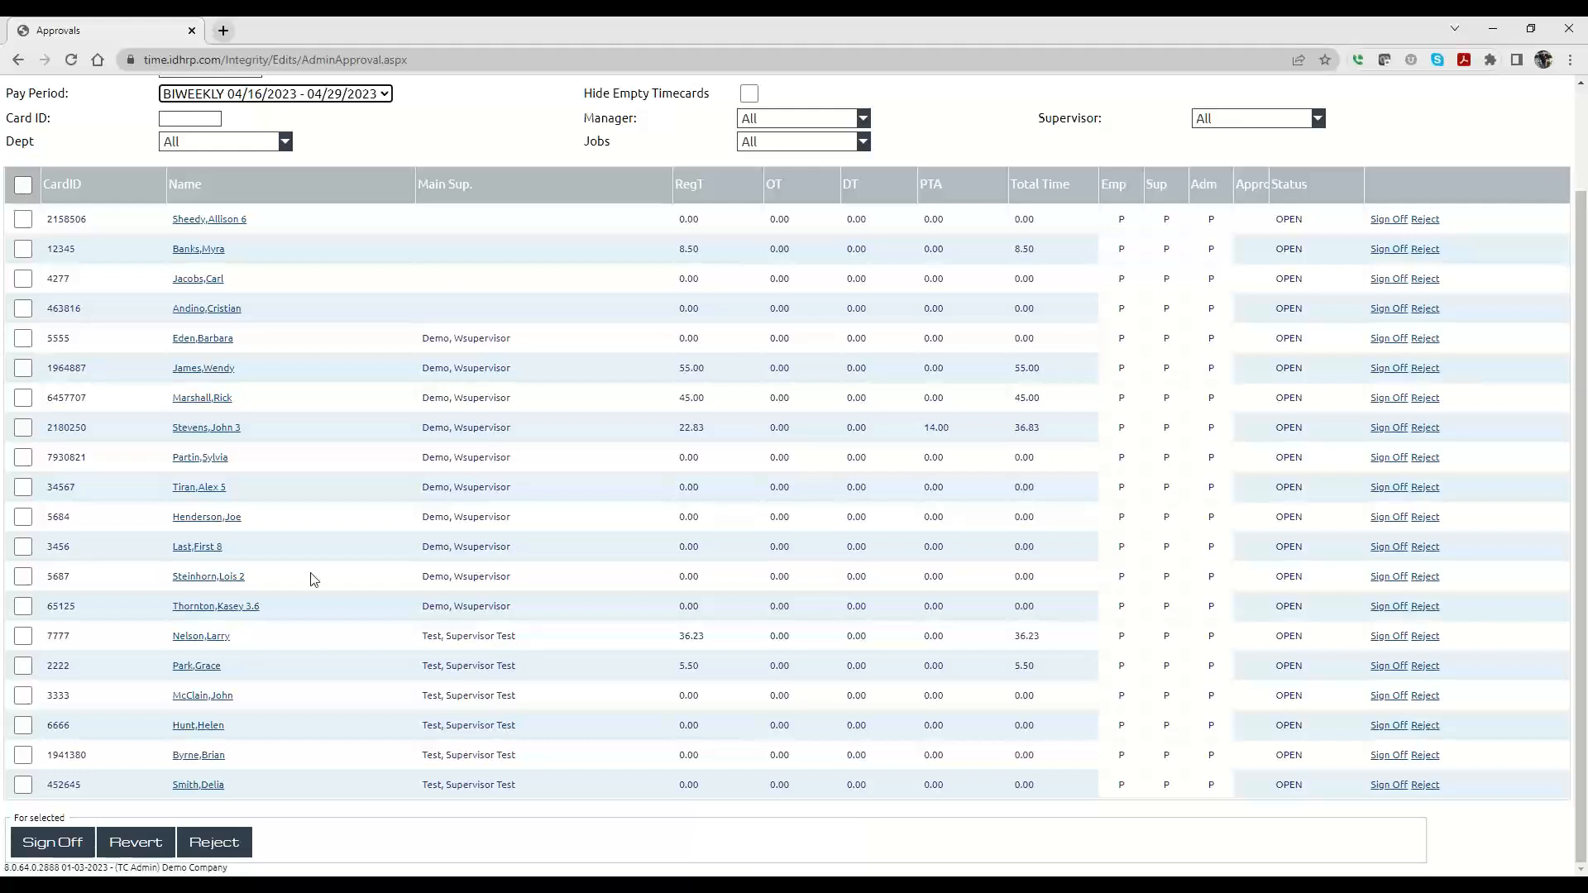
# Select all employees in the approvals list and sign off their timecards together as supervisor
pyautogui.click(39, 188)
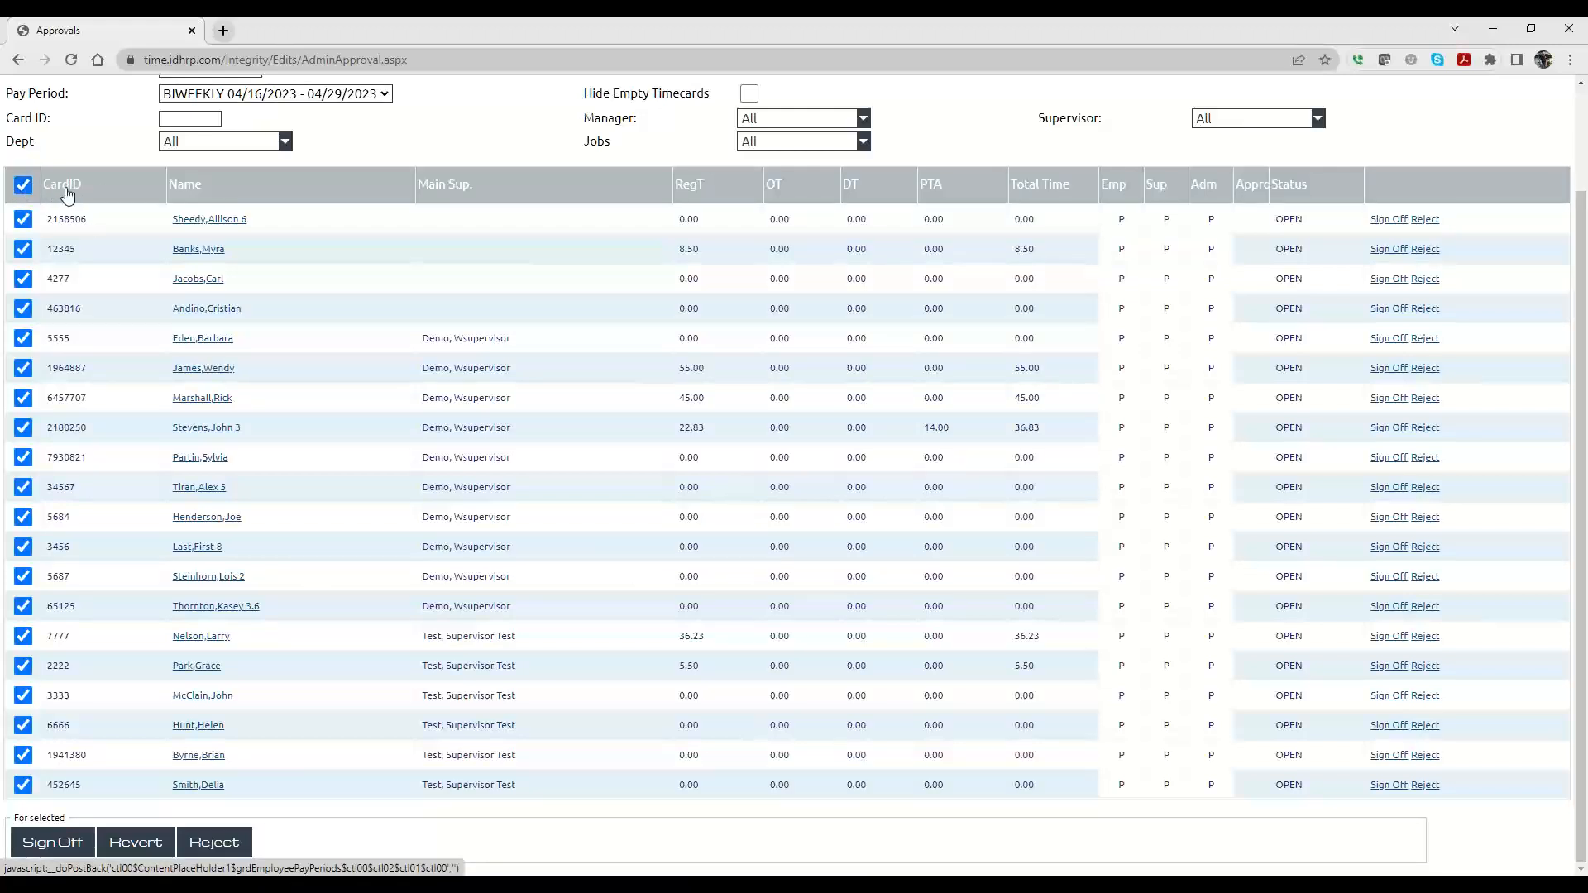
pyautogui.click(51, 845)
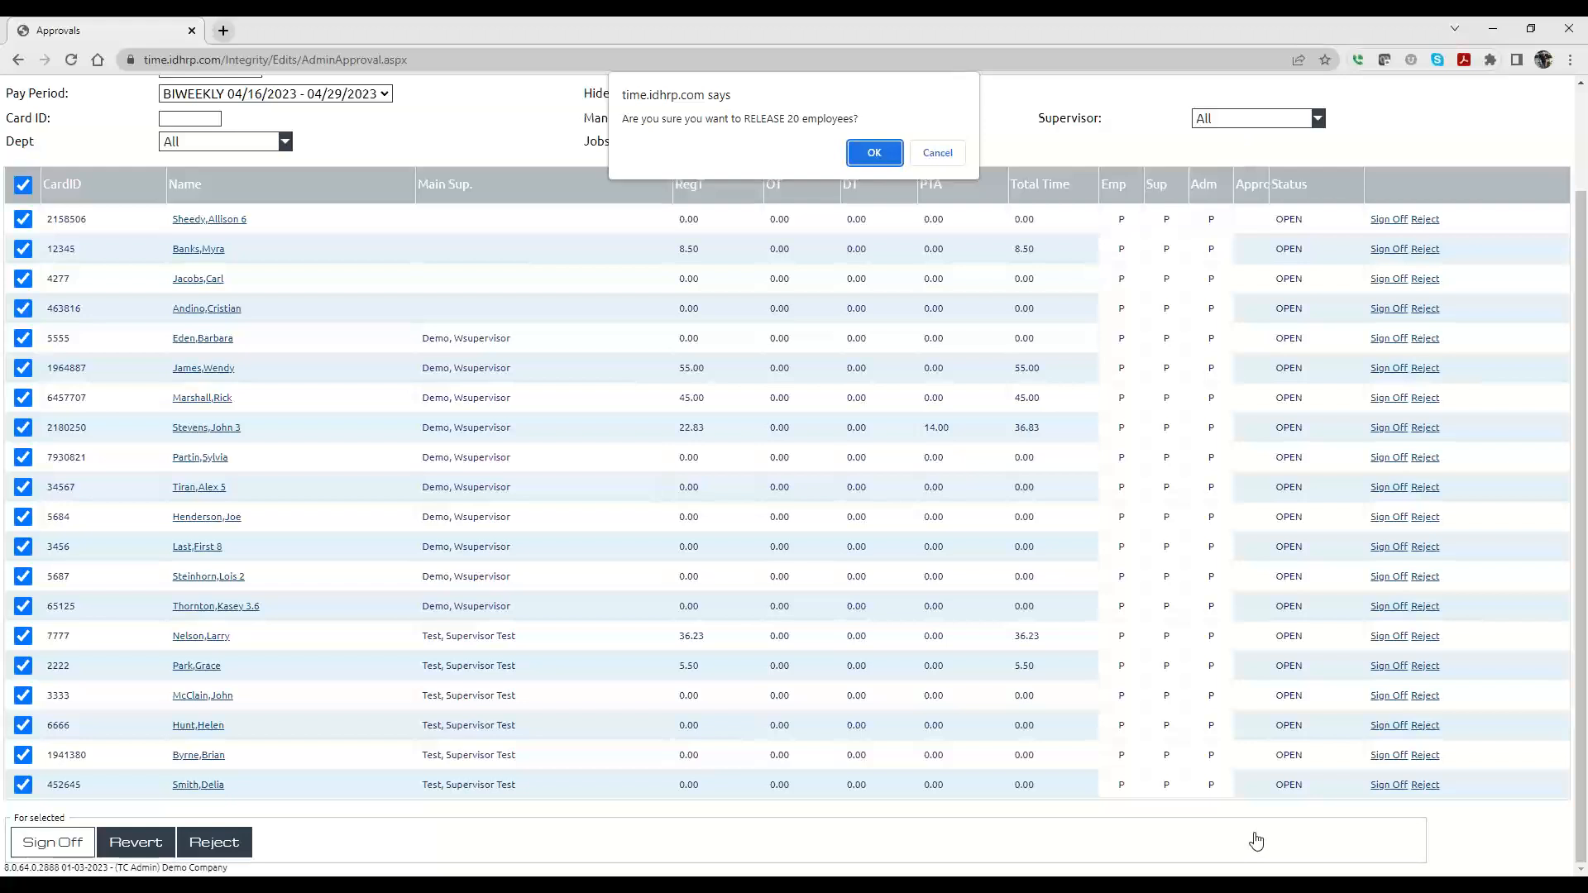
pyautogui.click(873, 154)
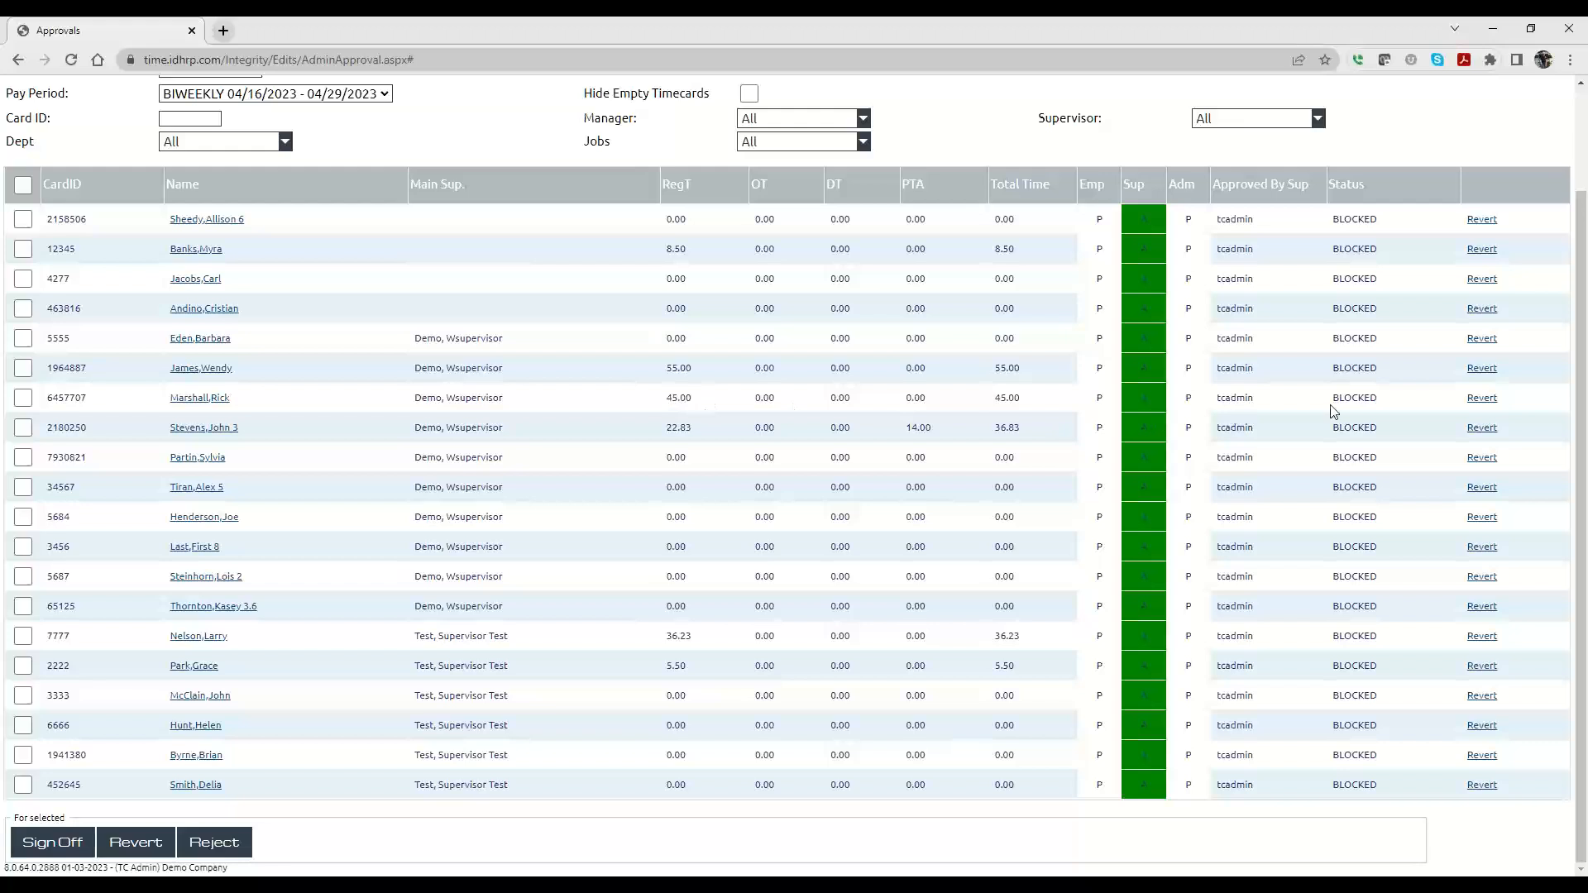
# Revert the supervisor sign-off for only the employee with 45.00 total hours
pyautogui.click(1481, 398)
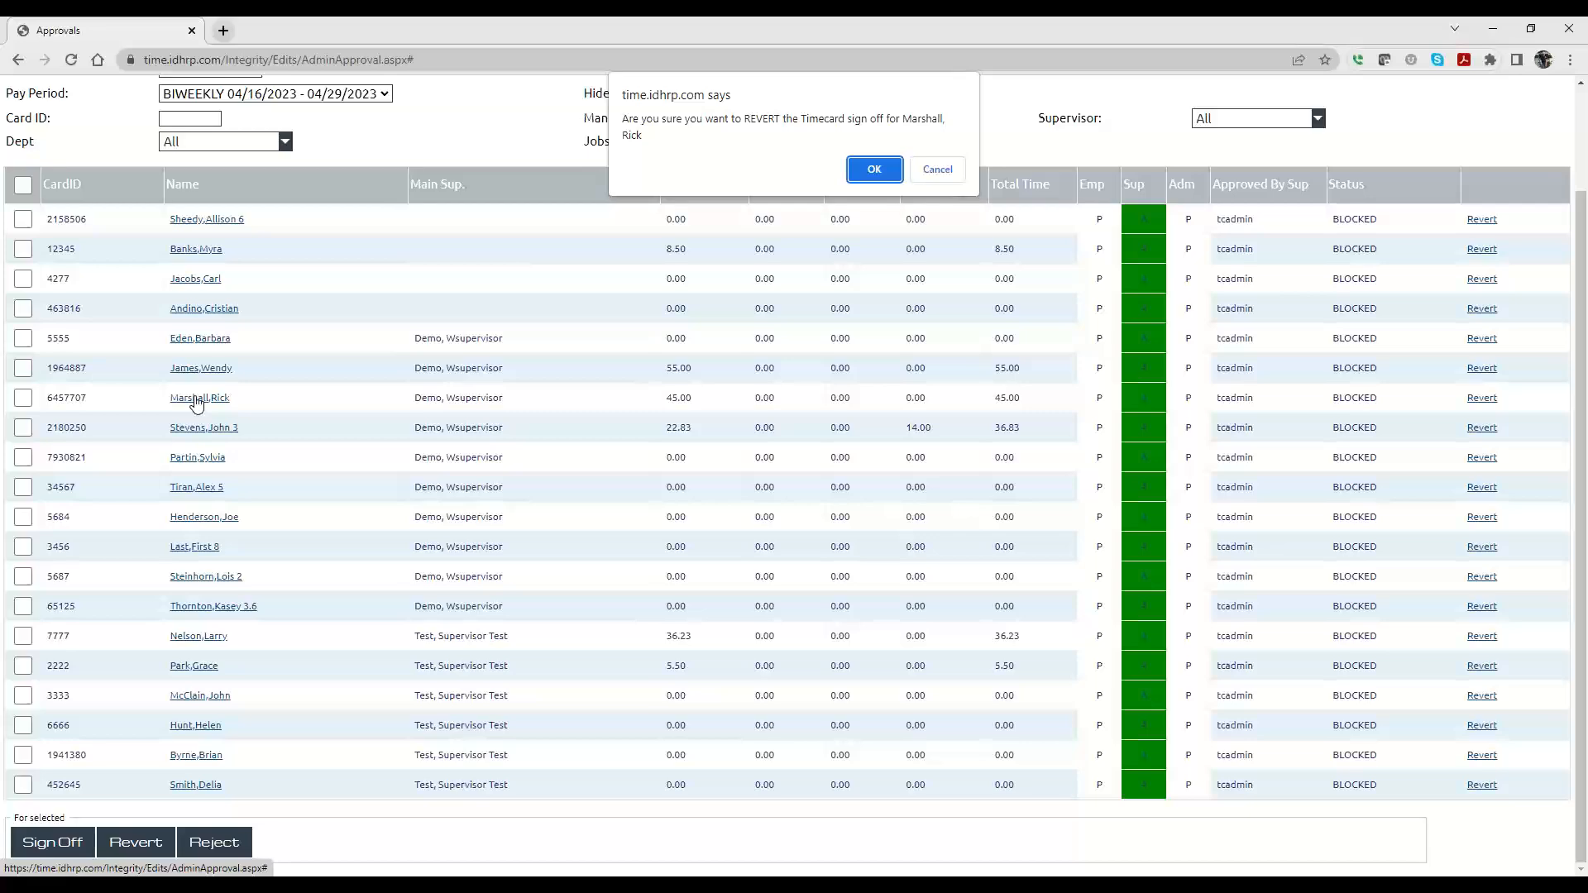
pyautogui.click(872, 171)
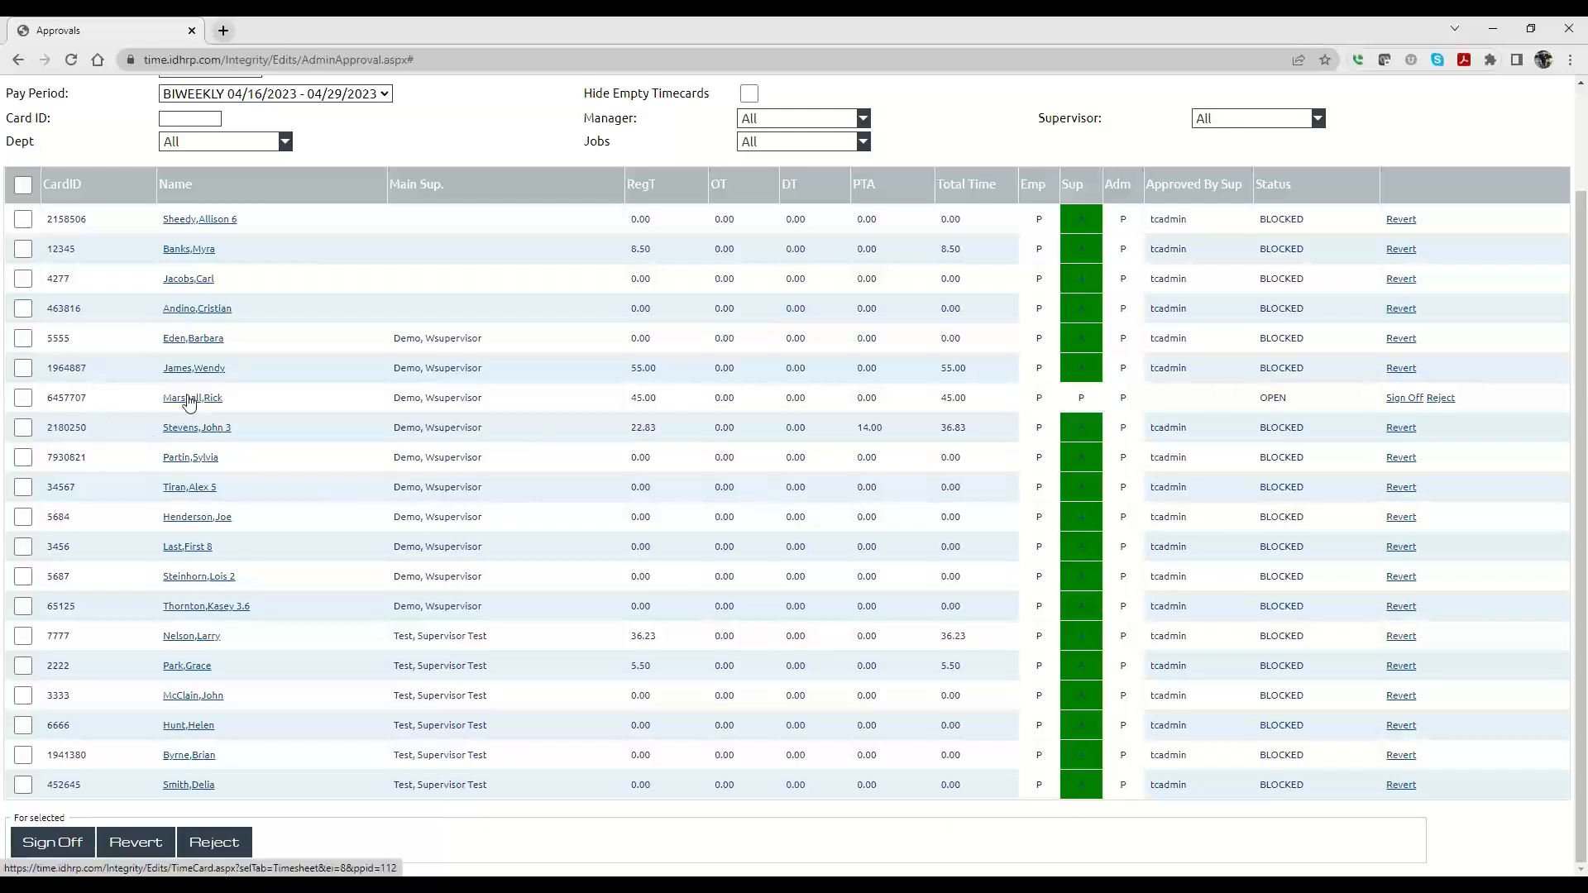
pyautogui.scroll(2, 191, 420)
pyautogui.moveTo(202, 94)
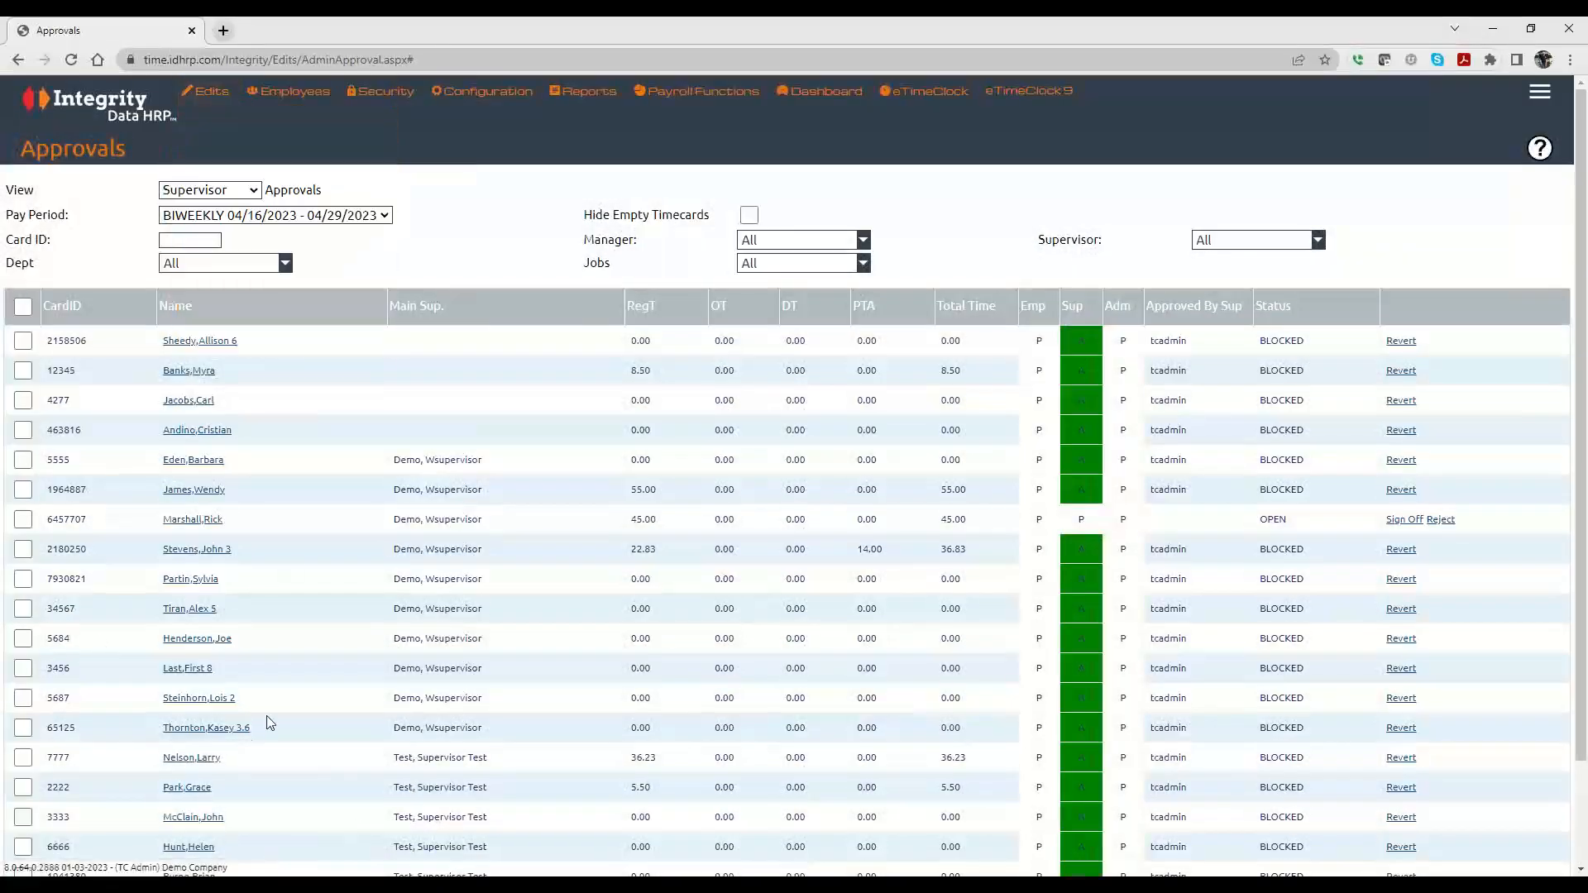
pyautogui.scroll(-1, 255, 728)
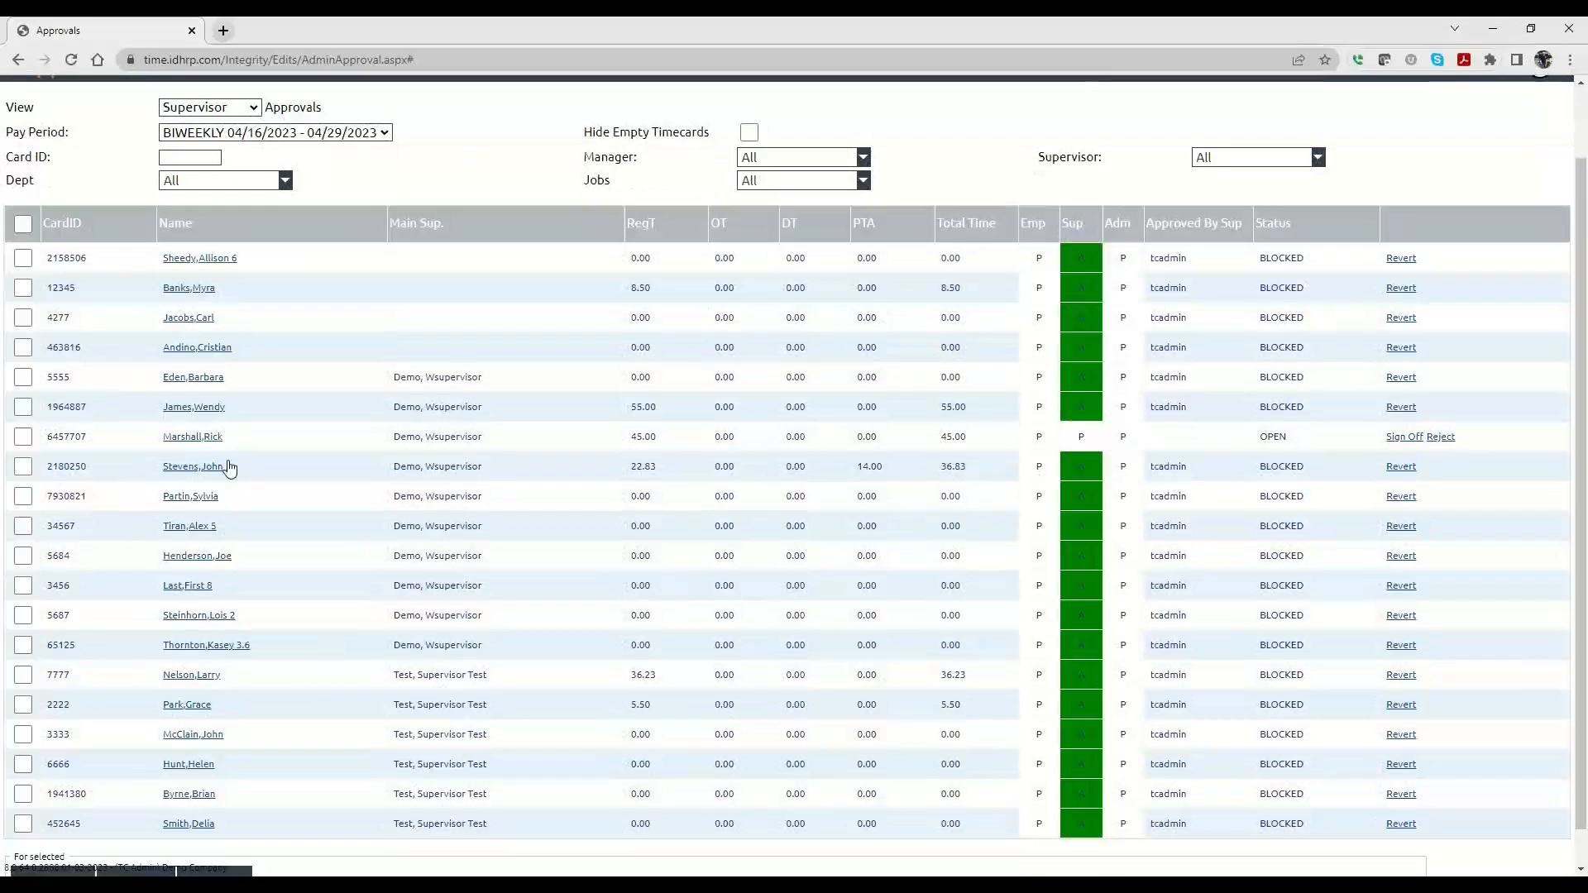
# Open the timesheet of the employee with 45.00 total hours, review its punches and approval options, and return to the Approvals page
pyautogui.click(192, 437)
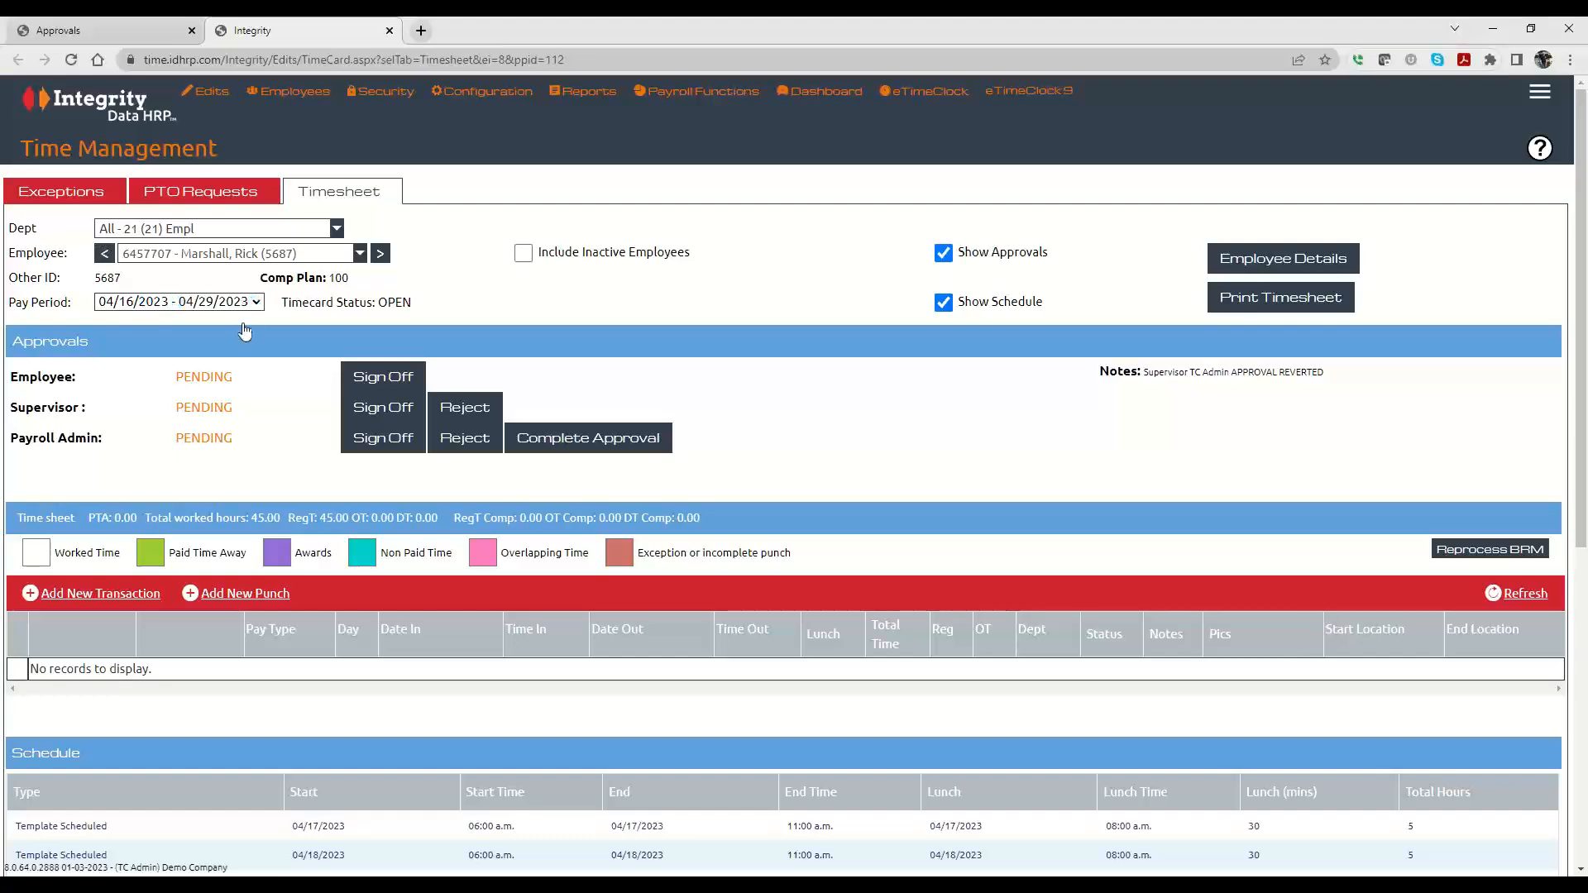
pyautogui.scroll(-2, 657, 579)
pyautogui.scroll(-3, 727, 737)
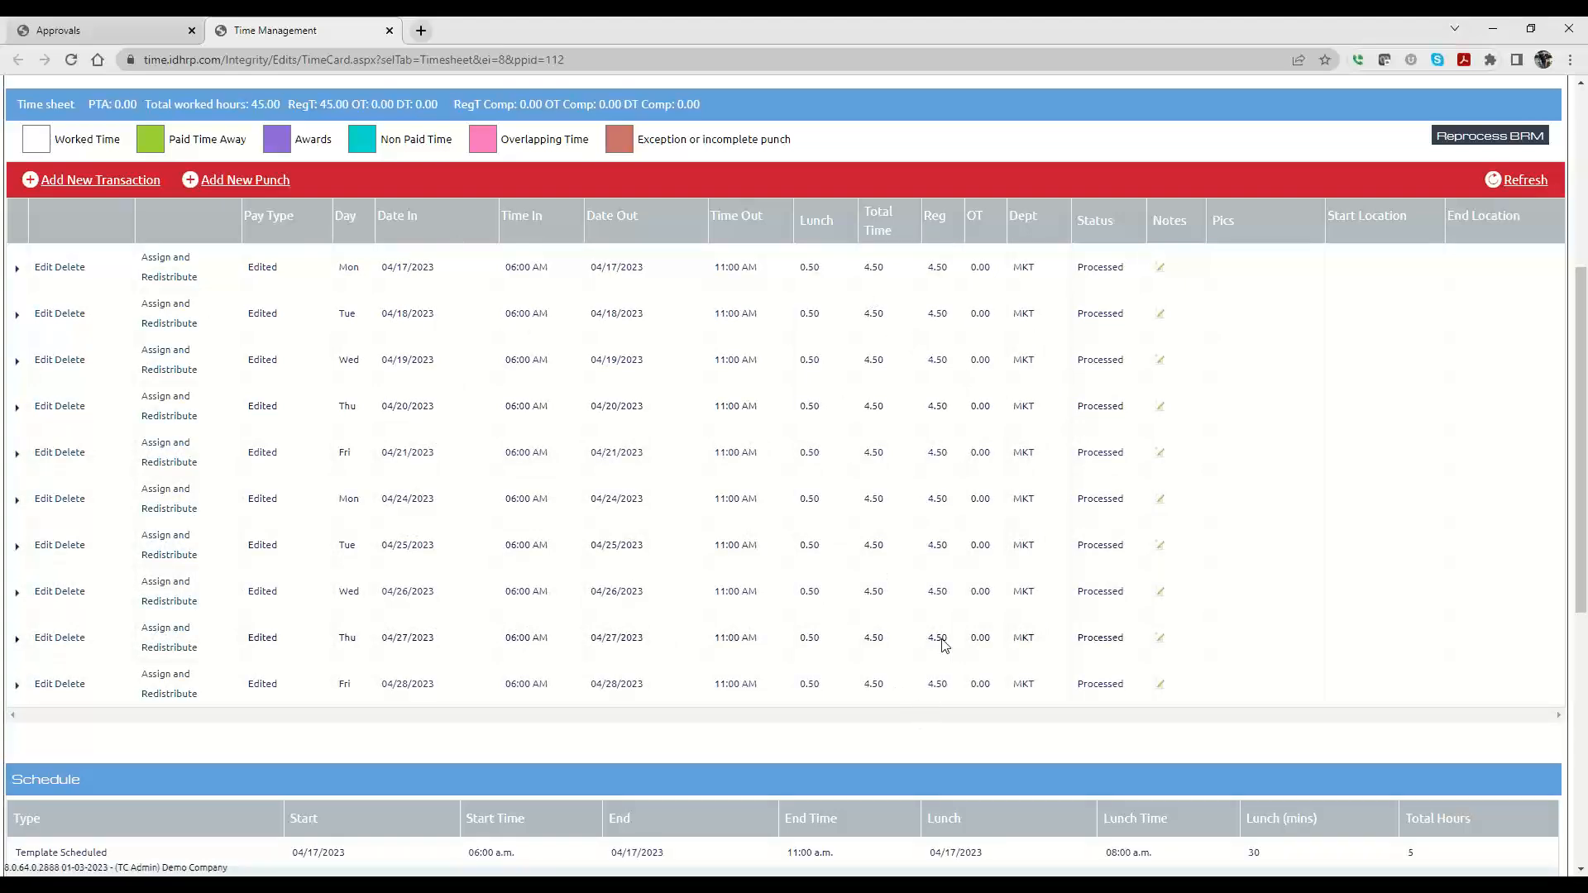
pyautogui.scroll(3, 827, 537)
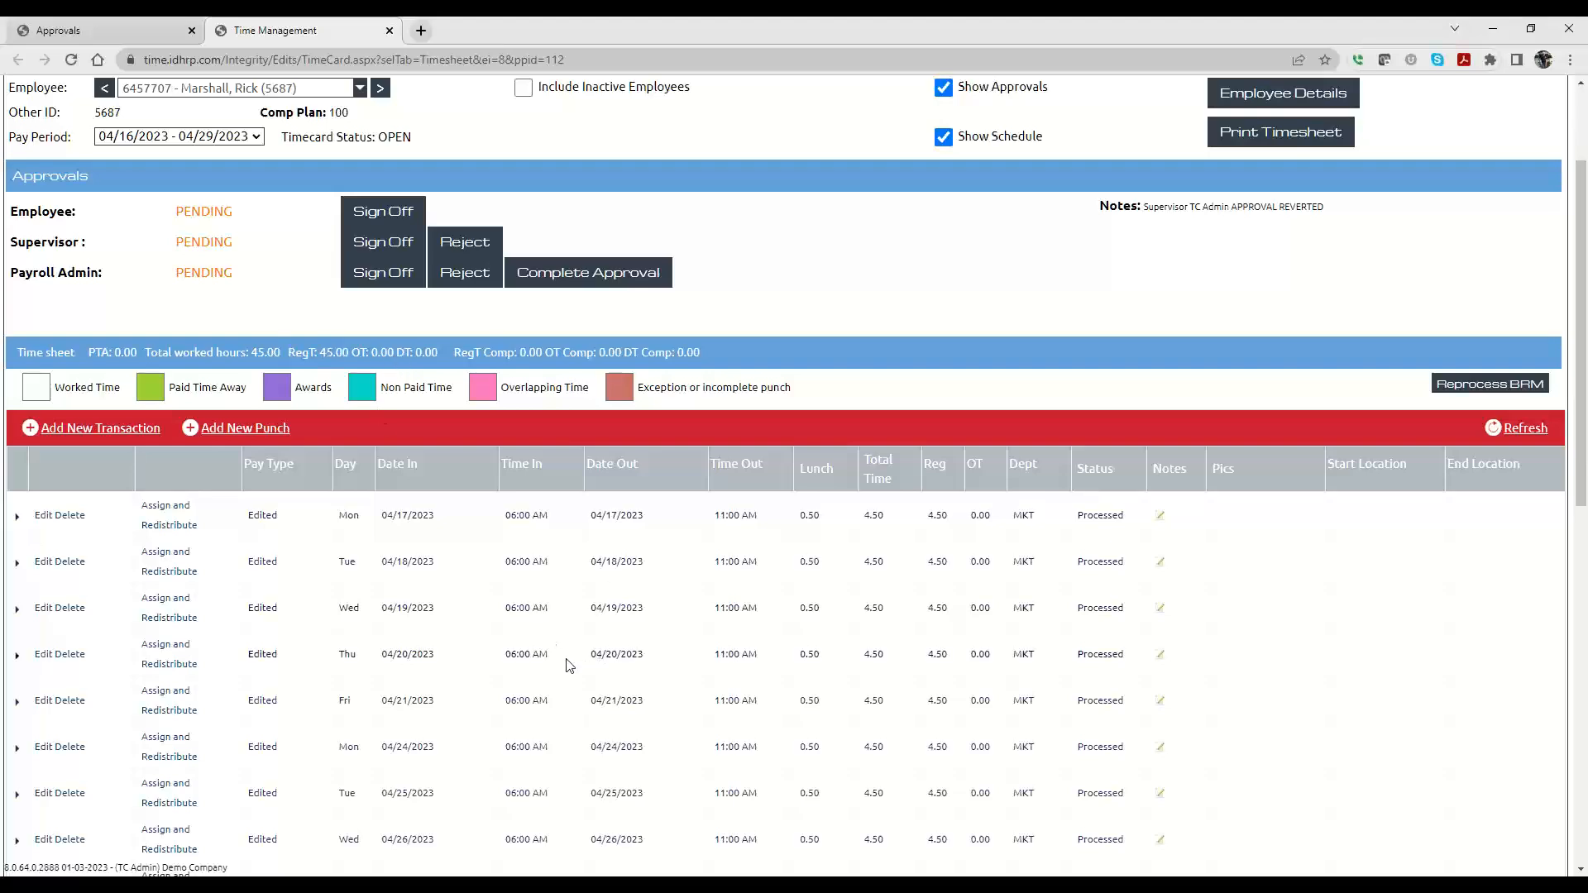
pyautogui.scroll(2, 568, 666)
pyautogui.click(370, 414)
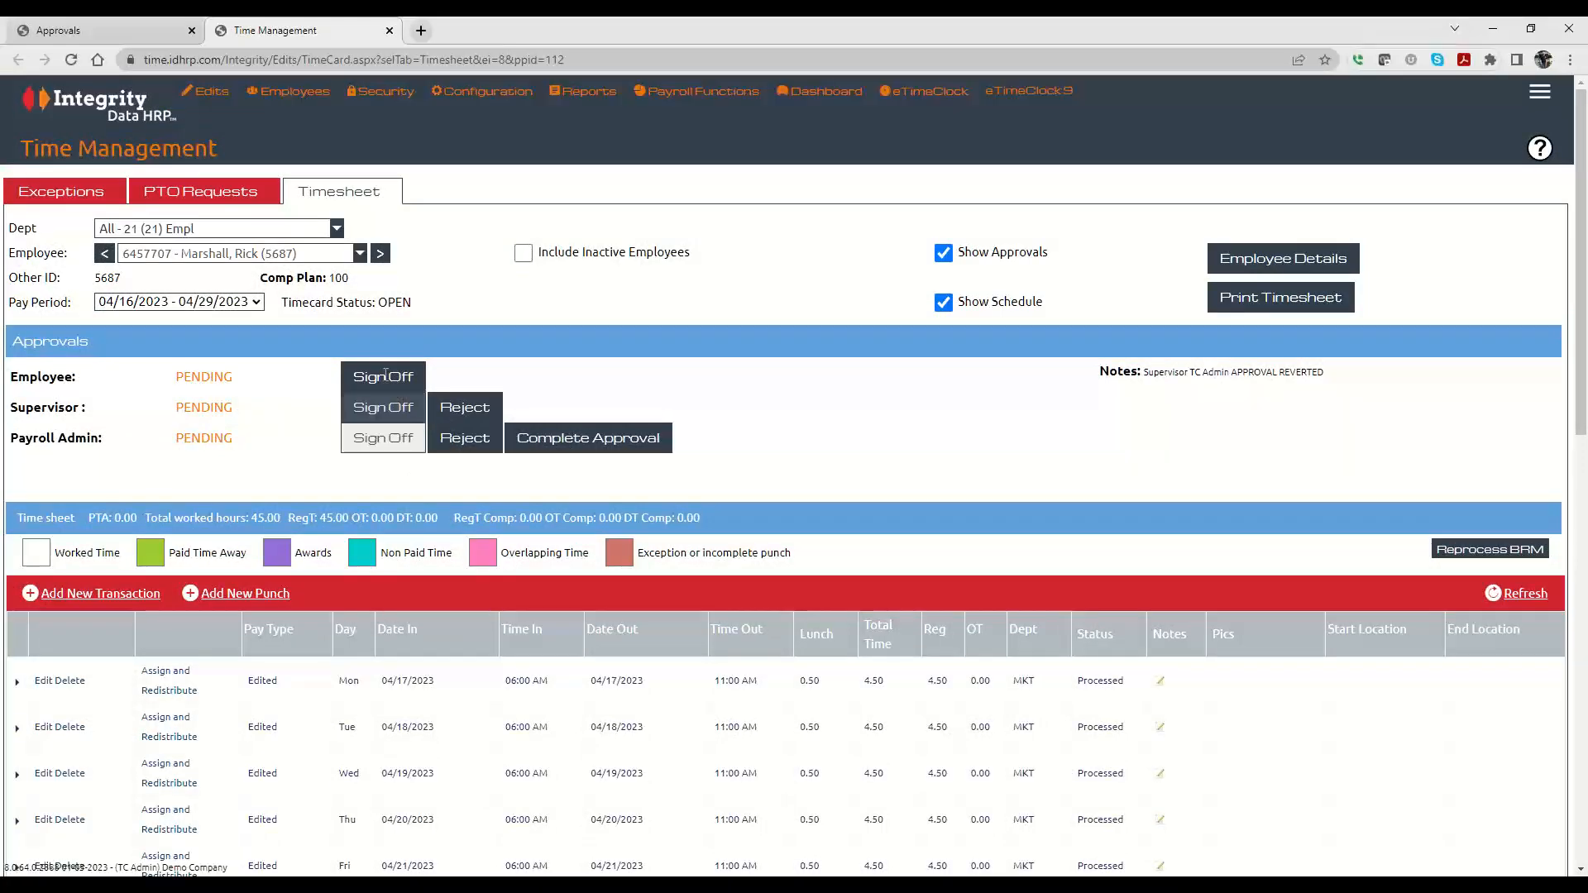
pyautogui.click(95, 32)
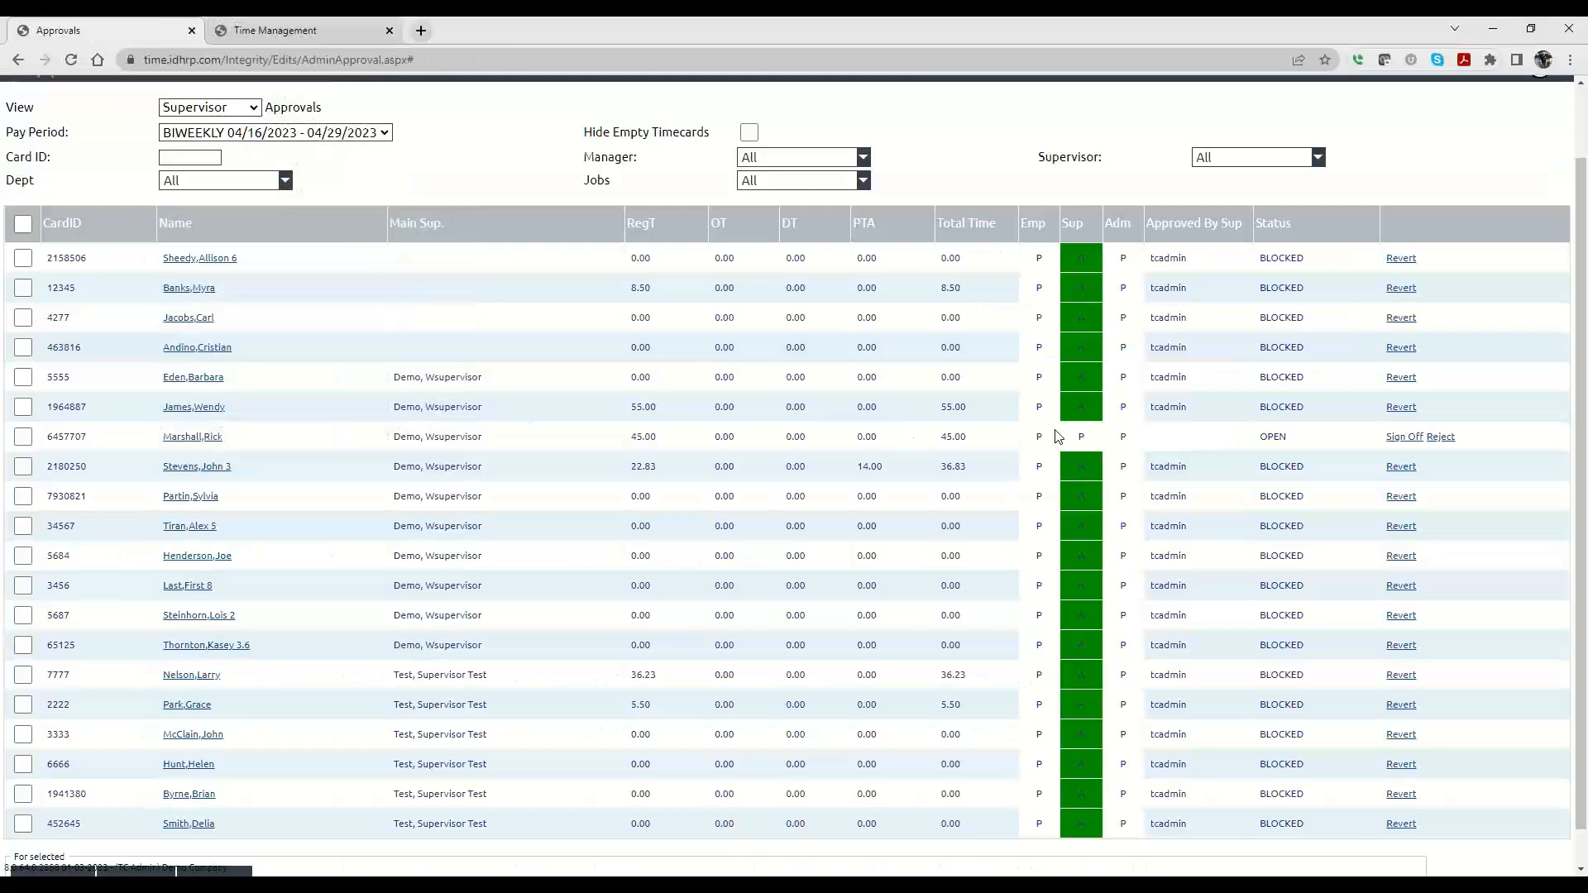
pyautogui.click(23, 439)
pyautogui.scroll(-1, 155, 565)
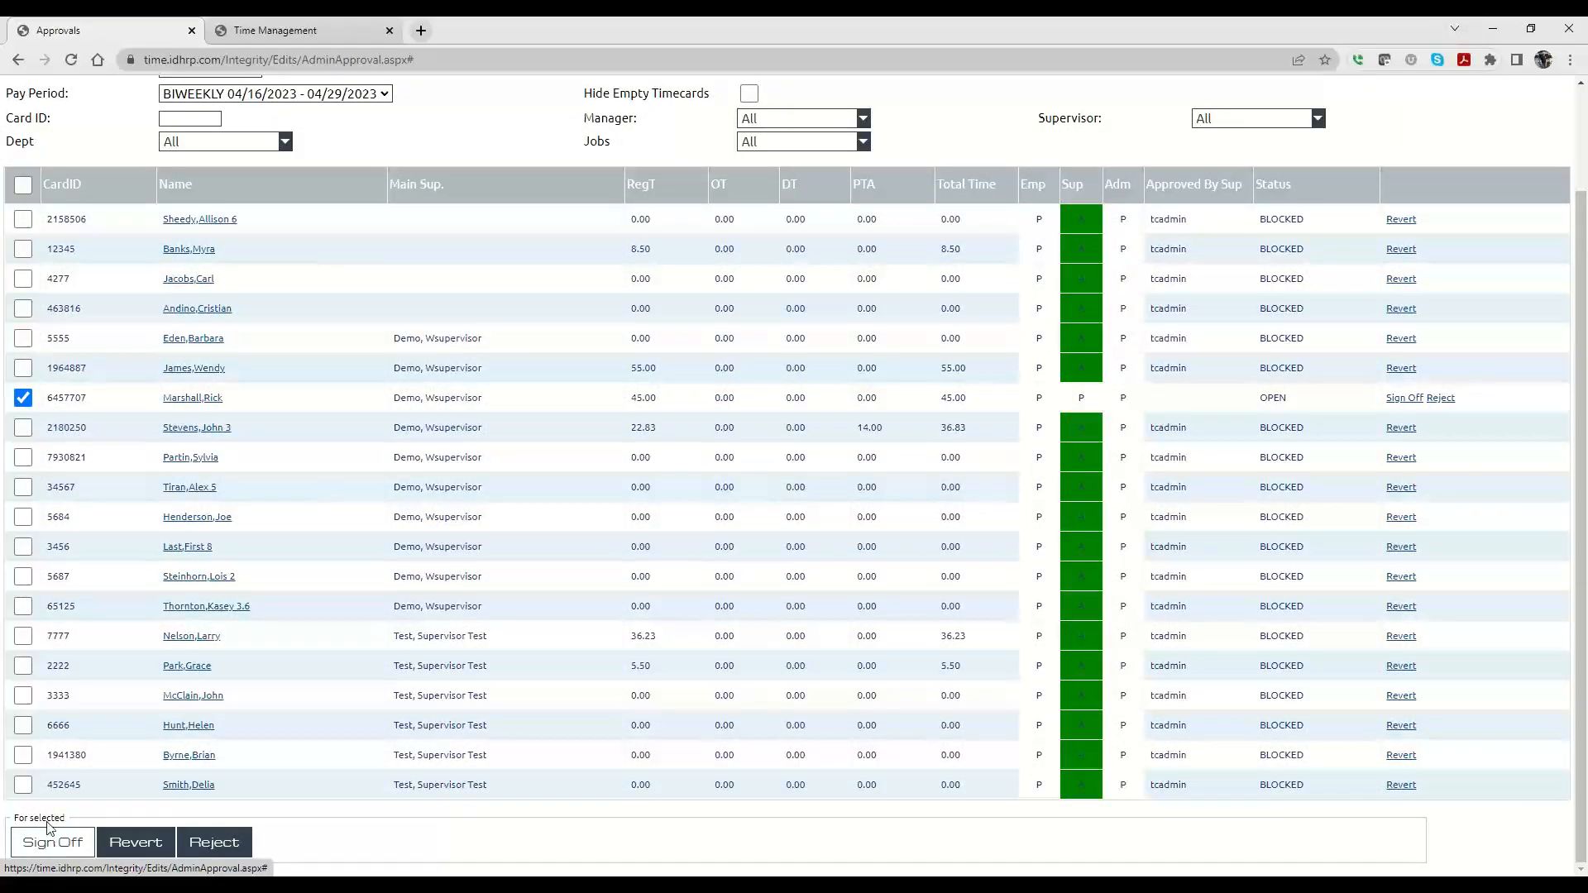
pyautogui.click(22, 186)
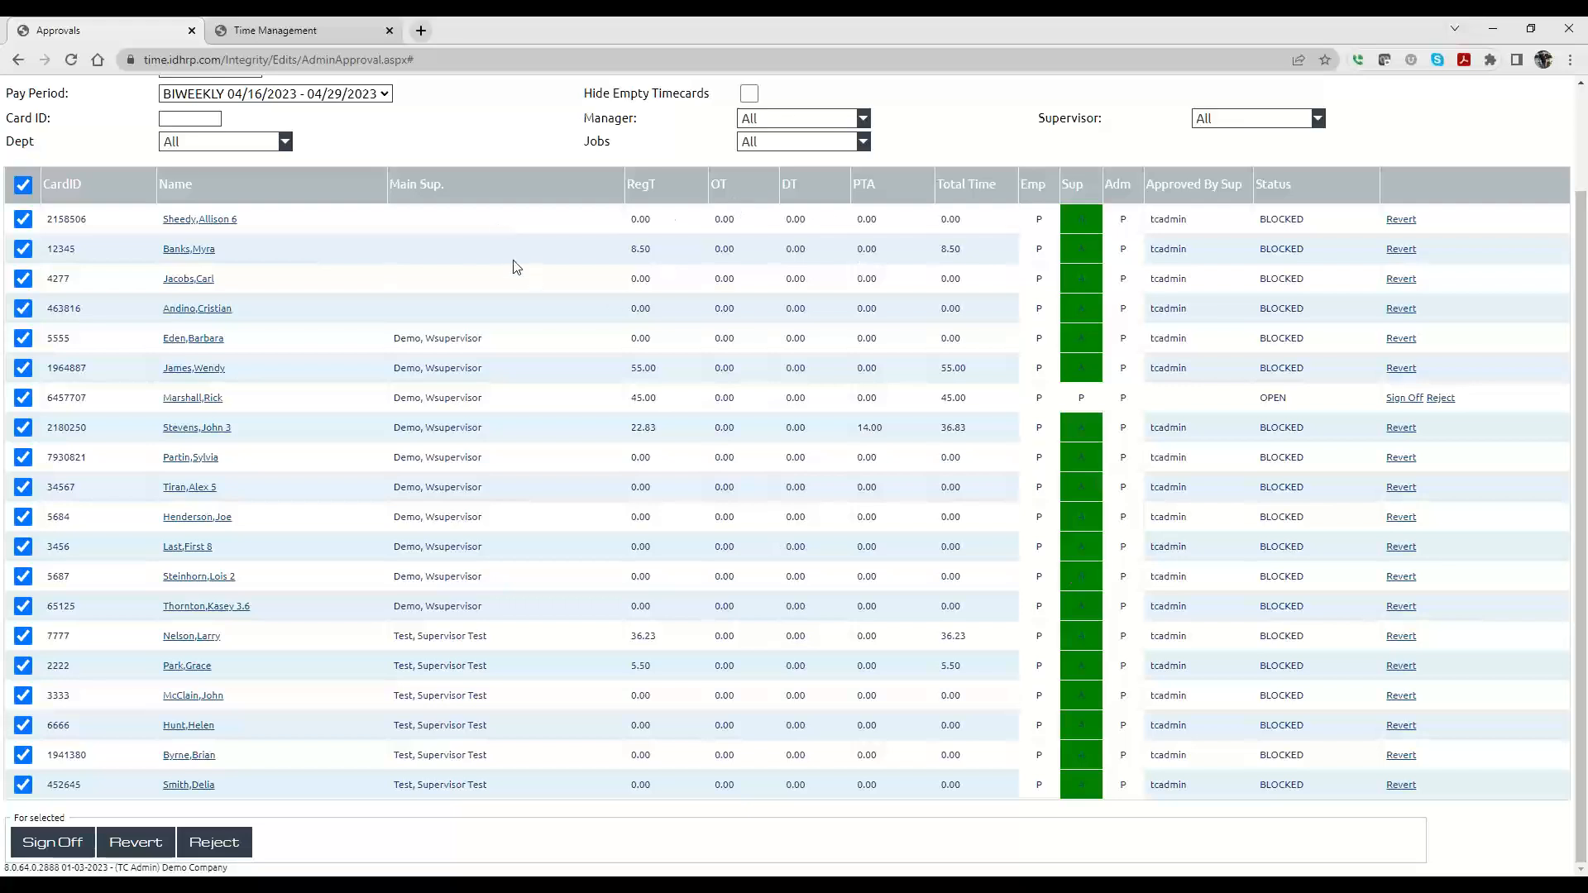
pyautogui.click(22, 184)
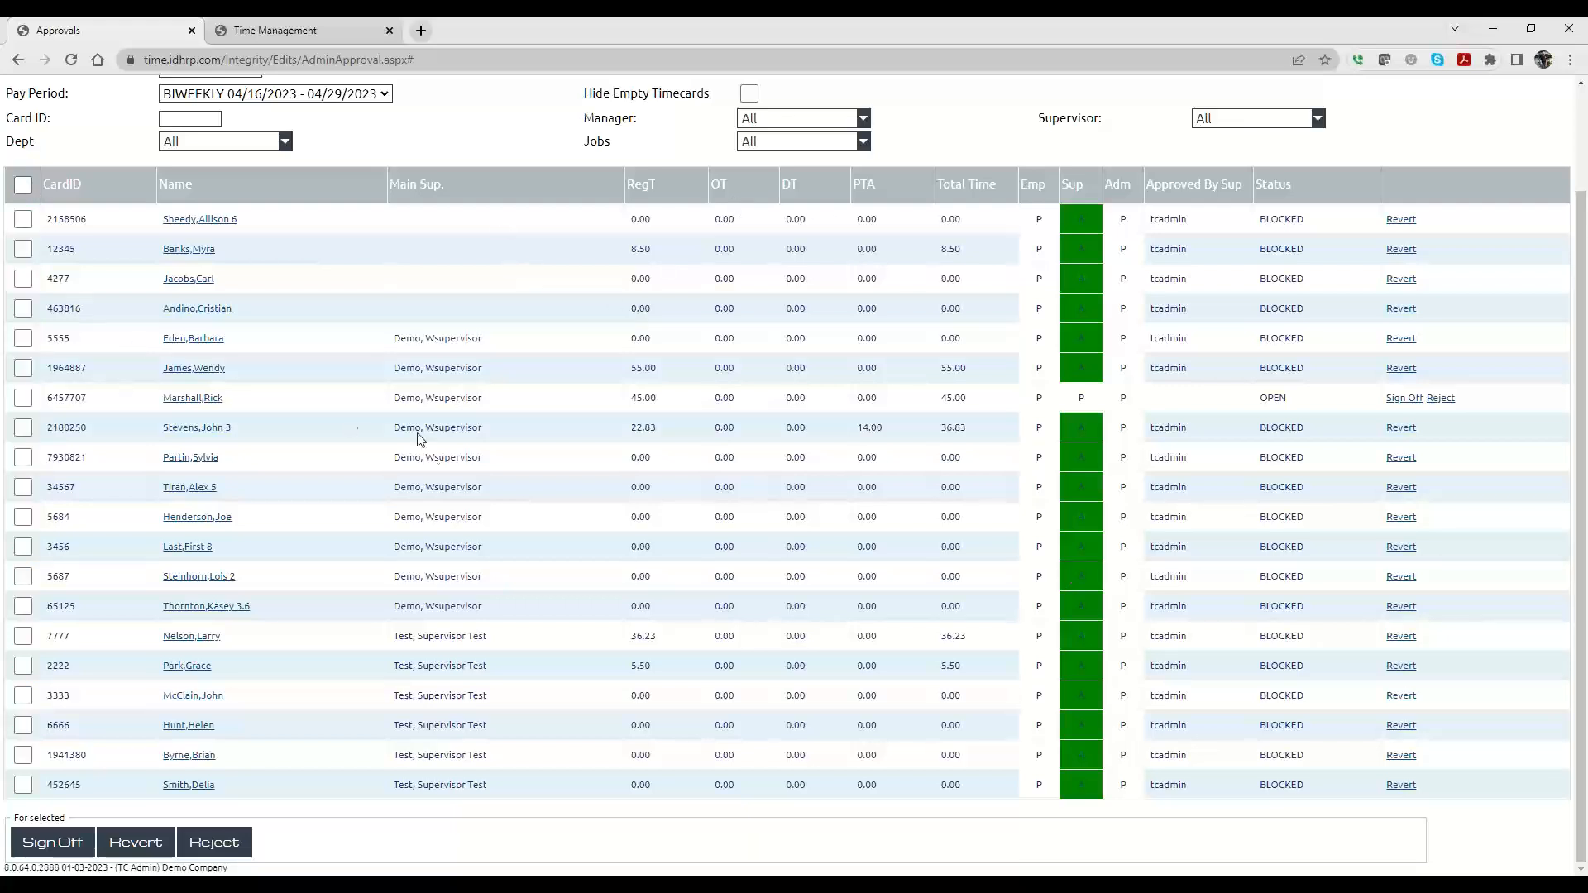
# Sign off the timecard of only the employee with 45.00 total hours as supervisor and confirm the approval
pyautogui.click(1403, 400)
pyautogui.click(878, 155)
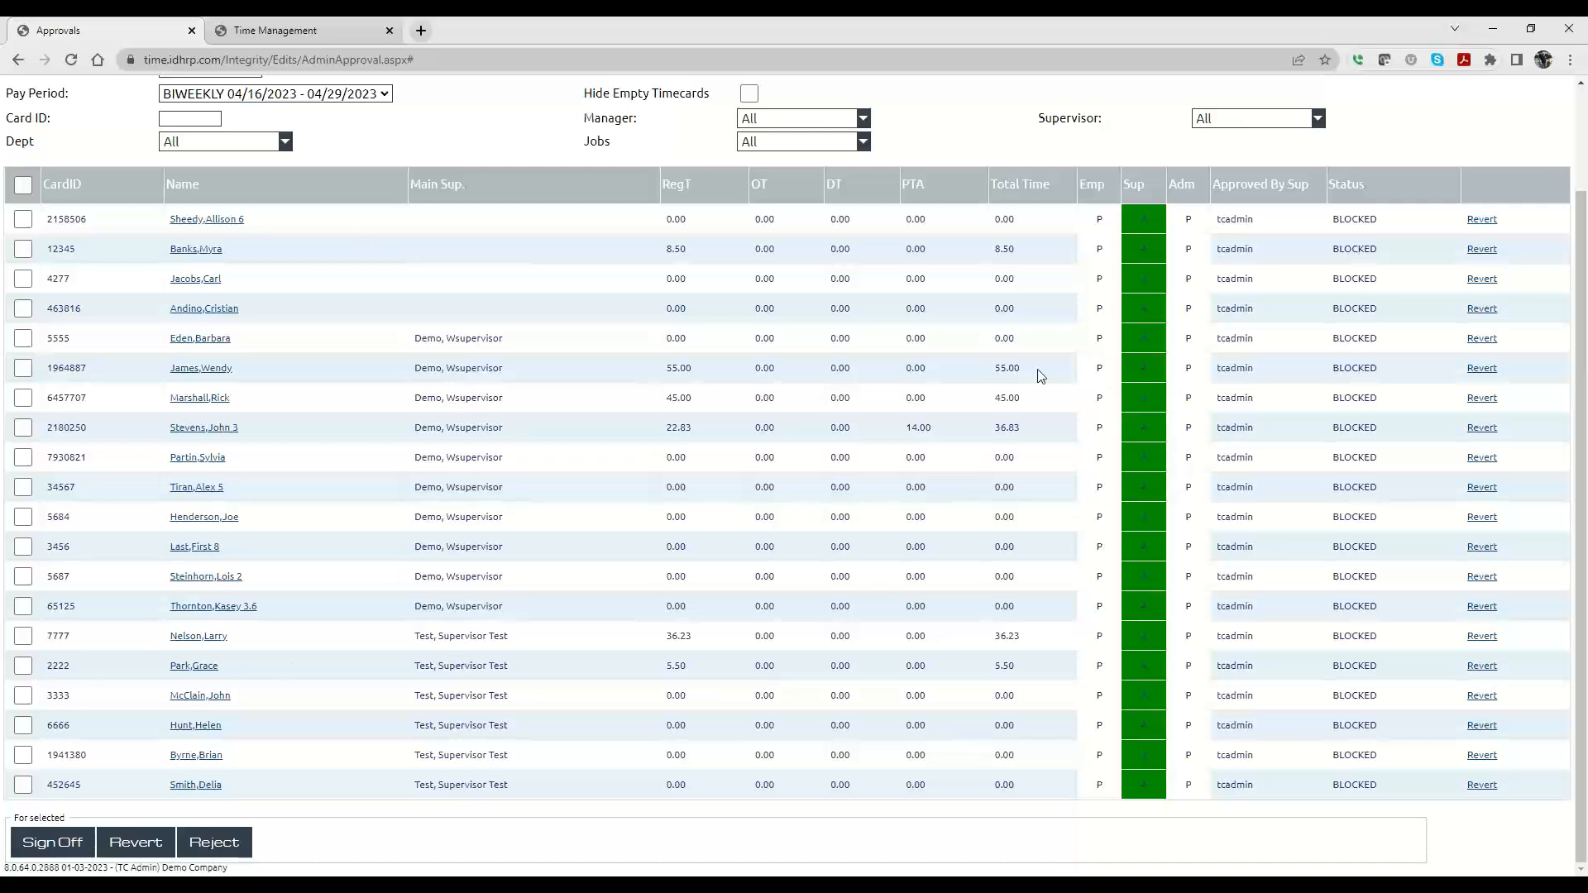
pyautogui.scroll(2, 804, 523)
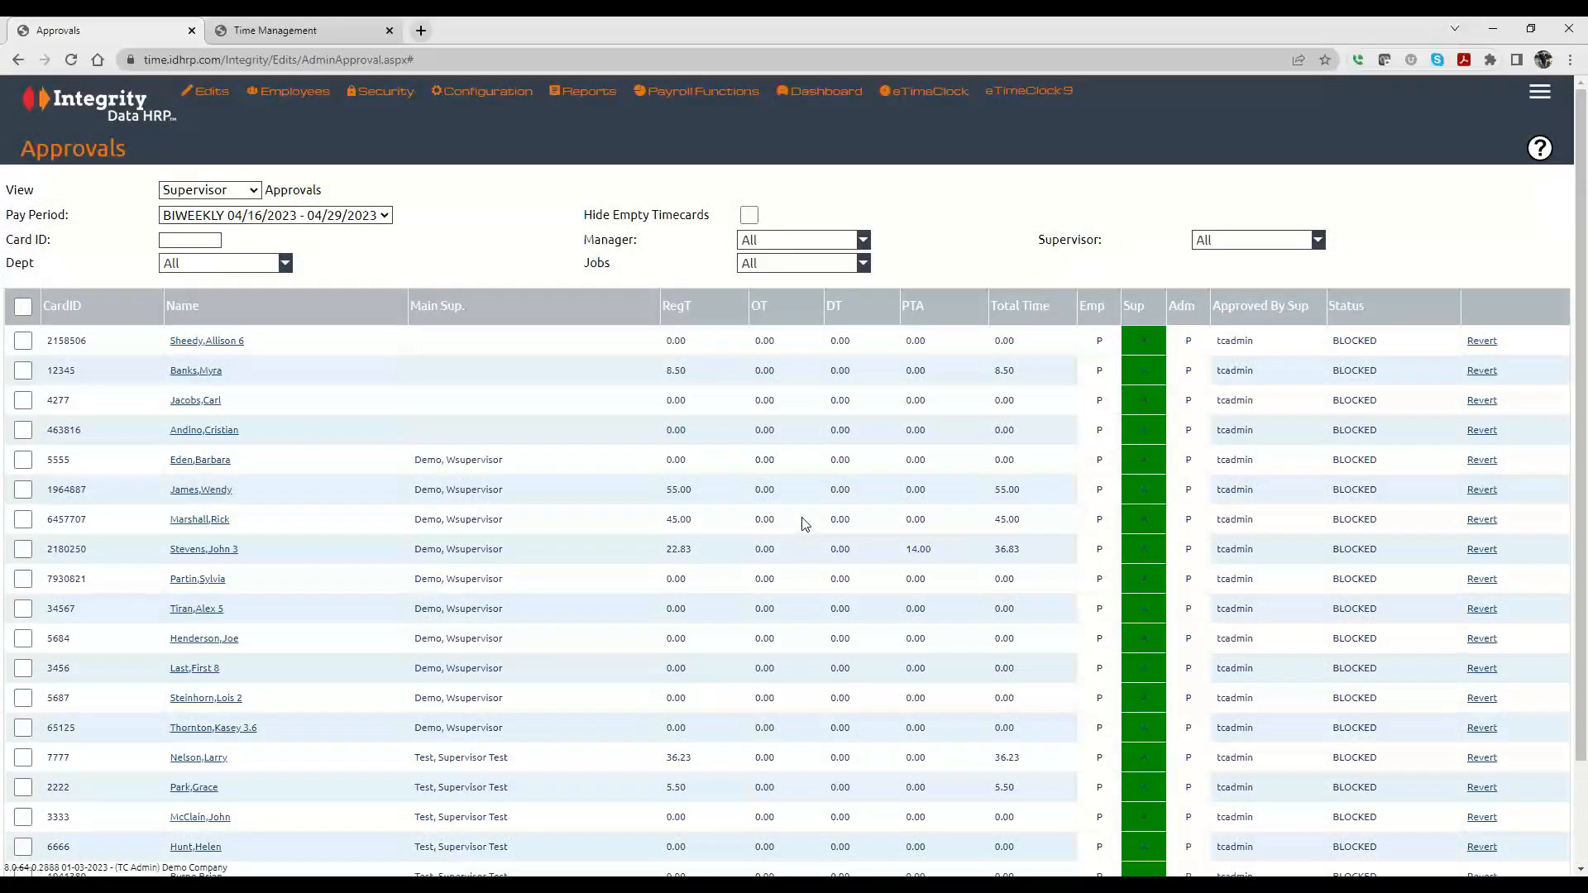
pyautogui.scroll(-2, 804, 523)
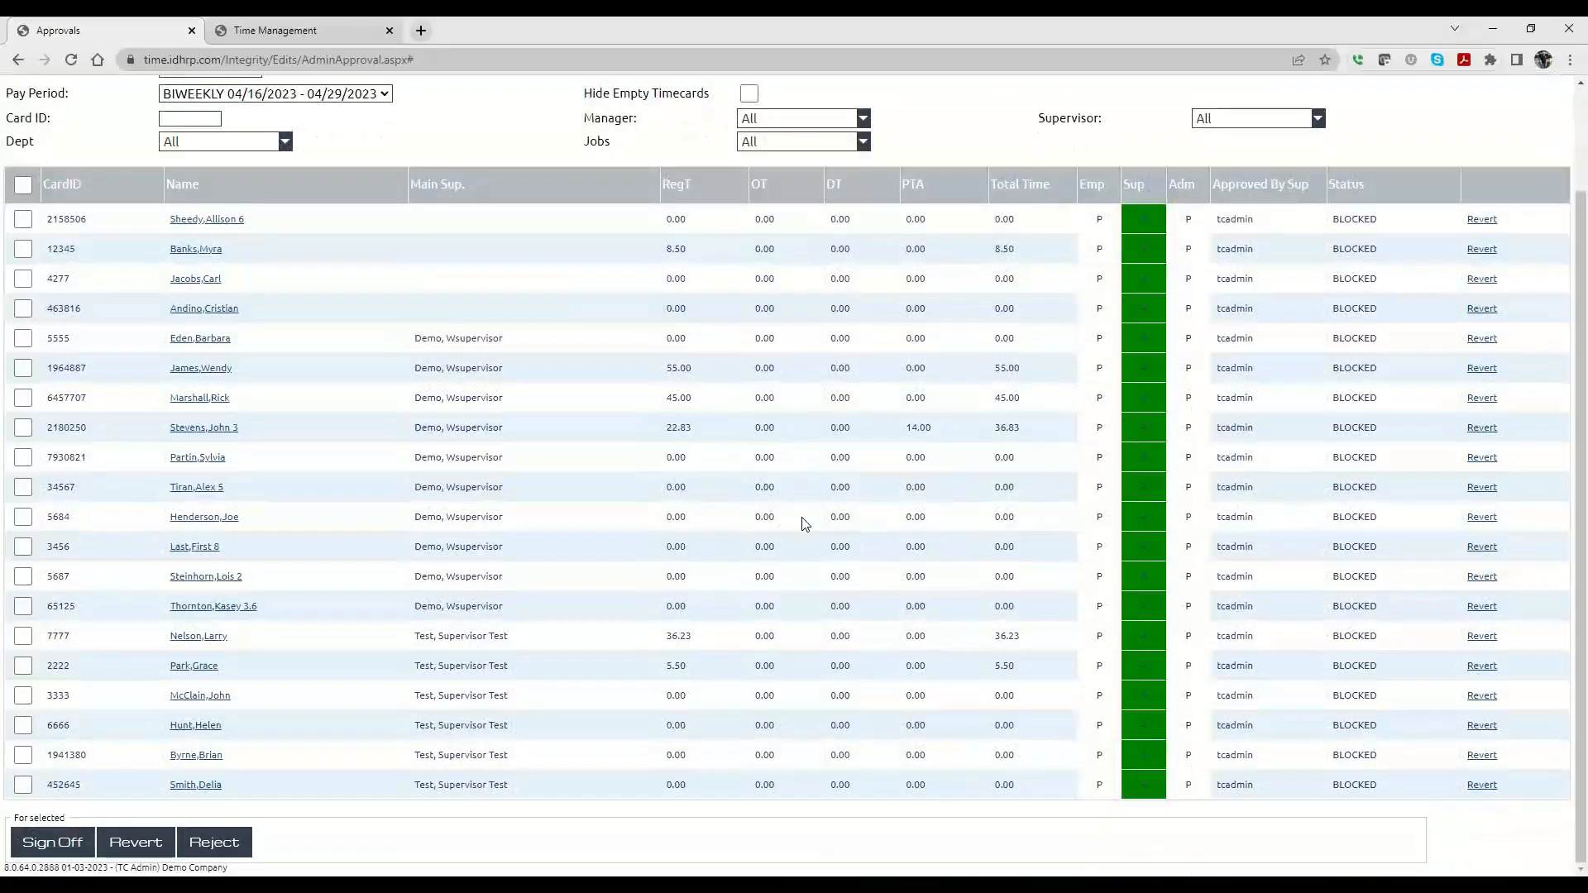
pyautogui.scroll(2, 804, 523)
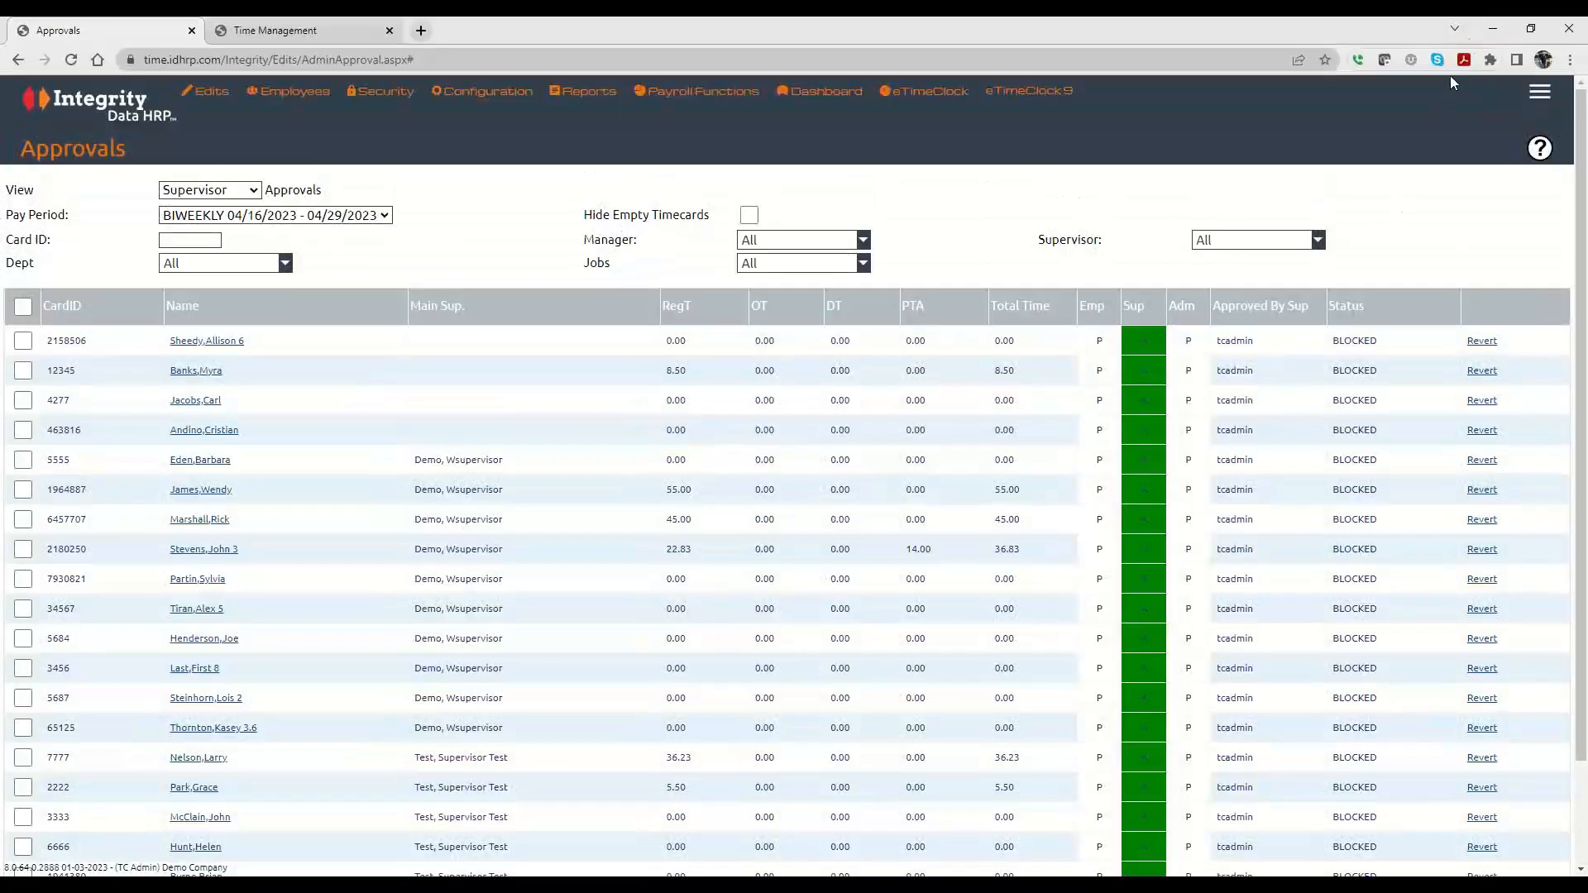